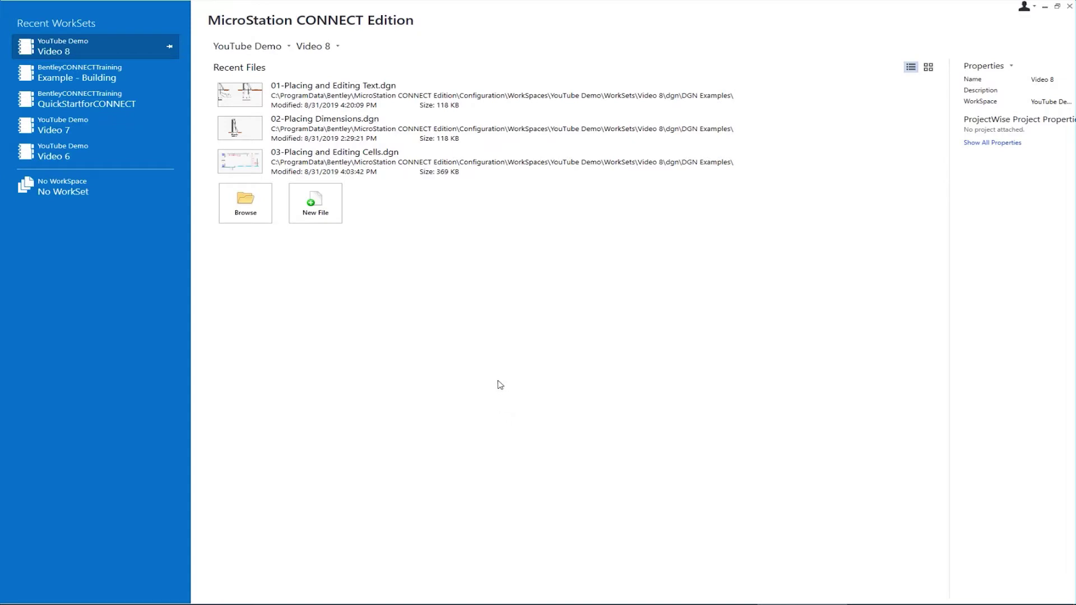
Step: Open 01-Placing and Editing Text.dgn and start placing text with the style set to none
{"action": "left_click", "coordinate": [317, 100]}
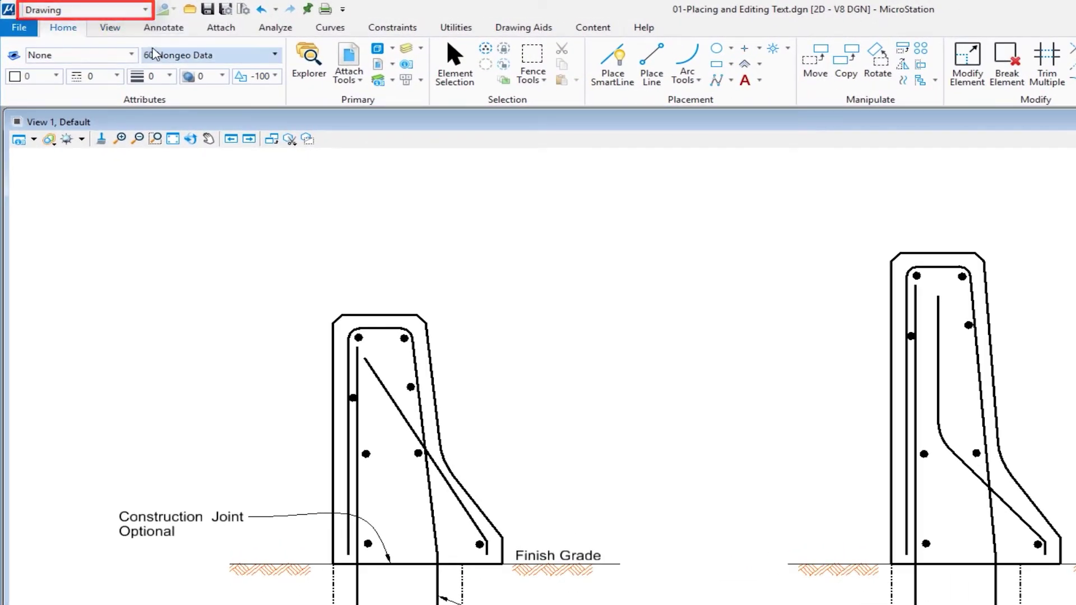
{"action": "left_click", "coordinate": [163, 28]}
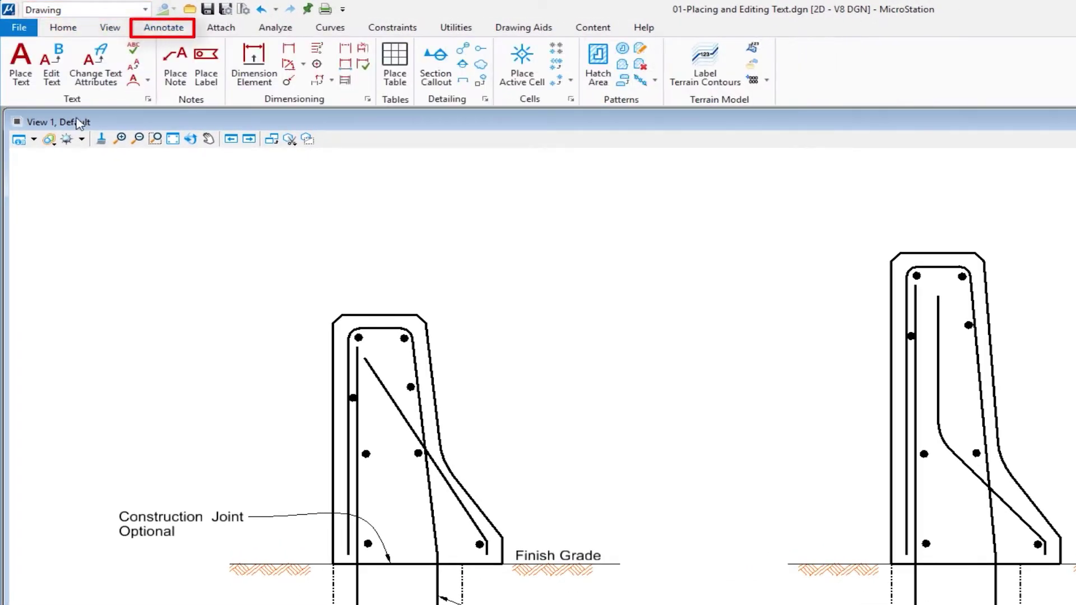
{"action": "left_click", "coordinate": [22, 66]}
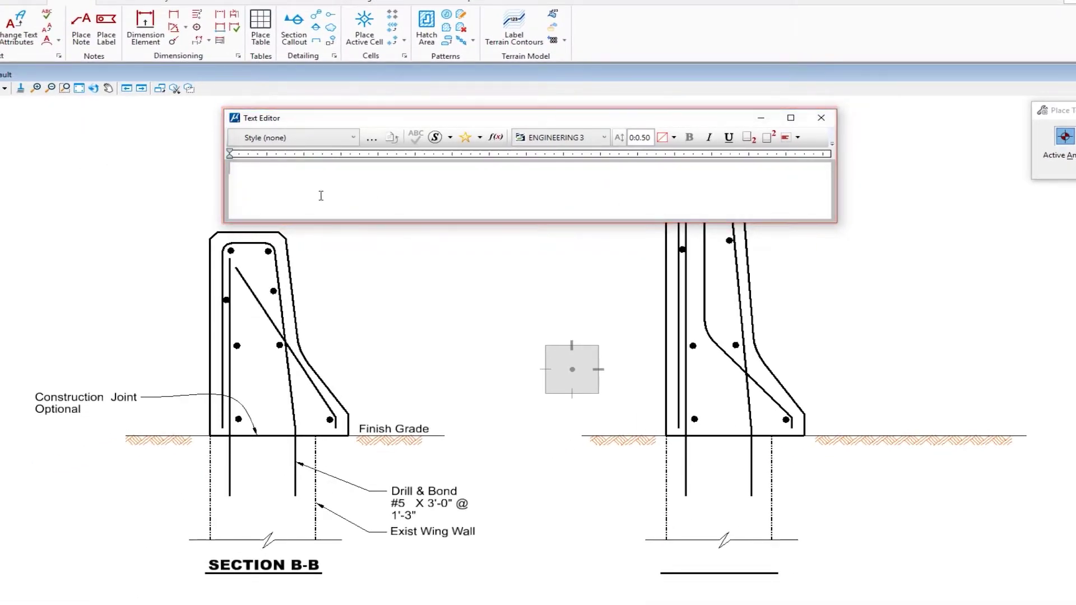
{"action": "left_click", "coordinate": [300, 141]}
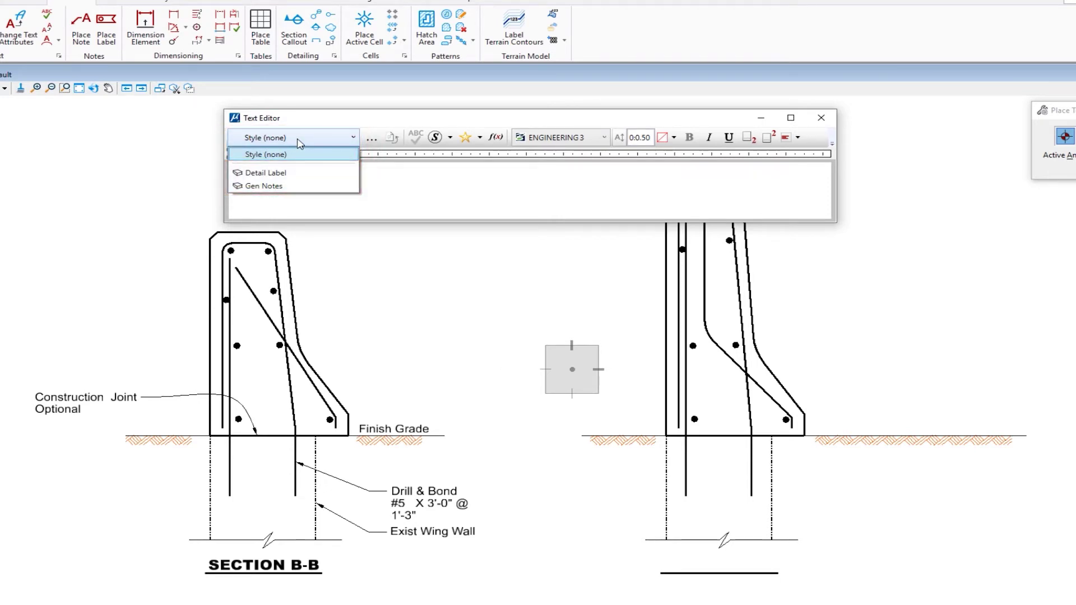
{"action": "left_click", "coordinate": [268, 155]}
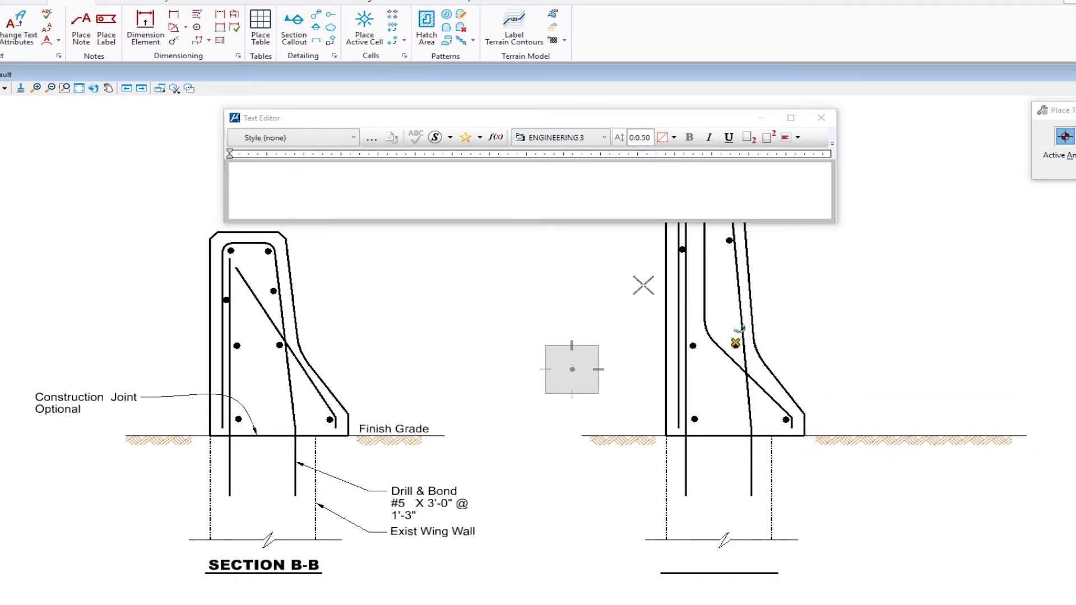
Step: Place the text "Finish Grade" above the ground line beside the untitled section, matching the existing Finish Grade label's text attributes
{"action": "left_click", "coordinate": [484, 179]}
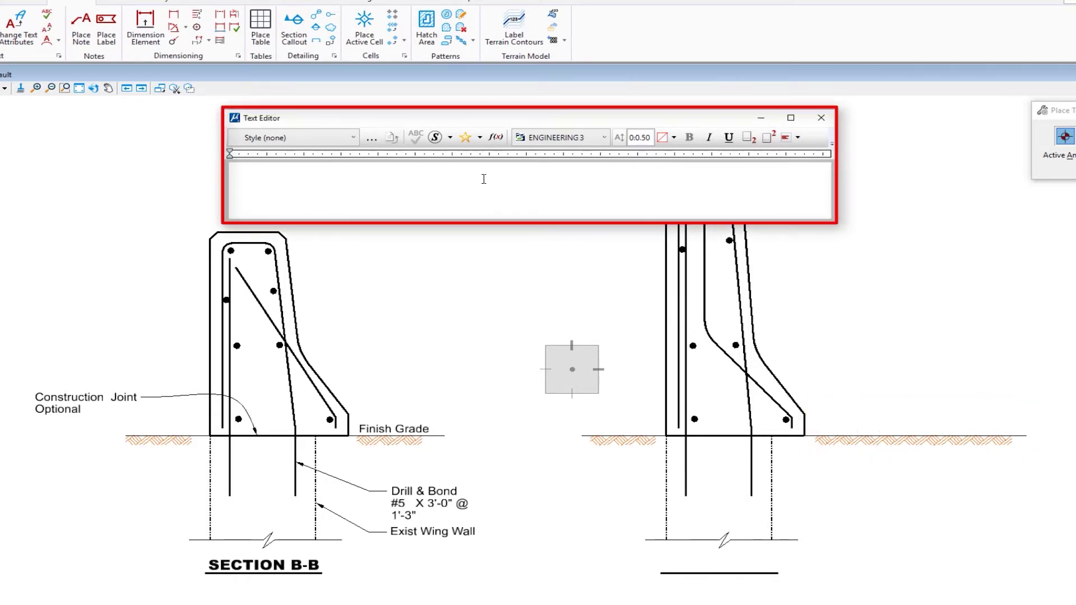
{"action": "type", "text": "Fin"}
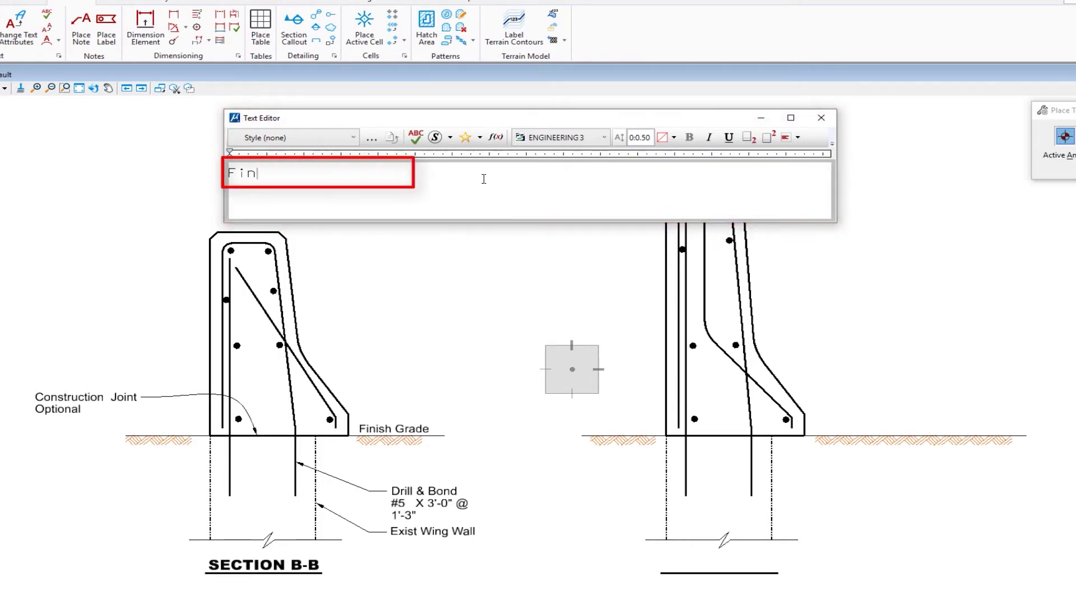
{"action": "type", "text": "ish Grade"}
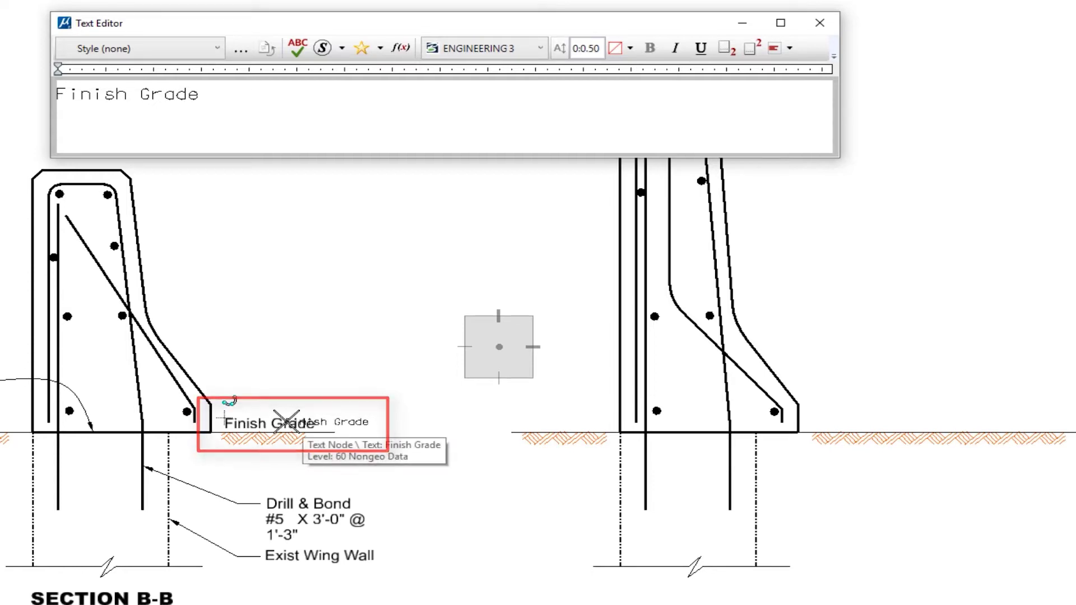
{"action": "left_click", "coordinate": [287, 422]}
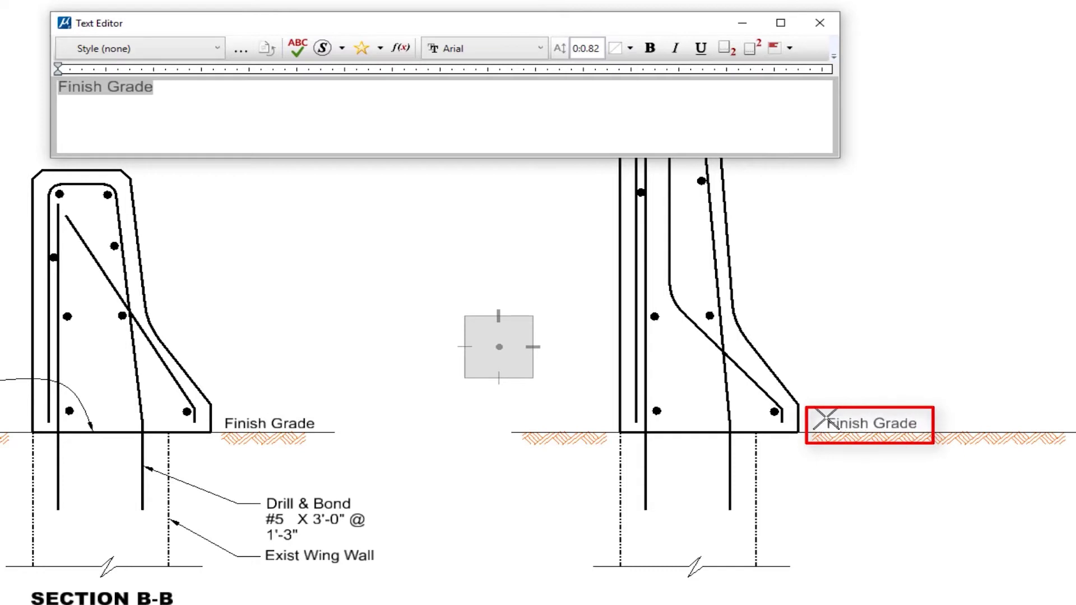
{"action": "left_click", "coordinate": [825, 420]}
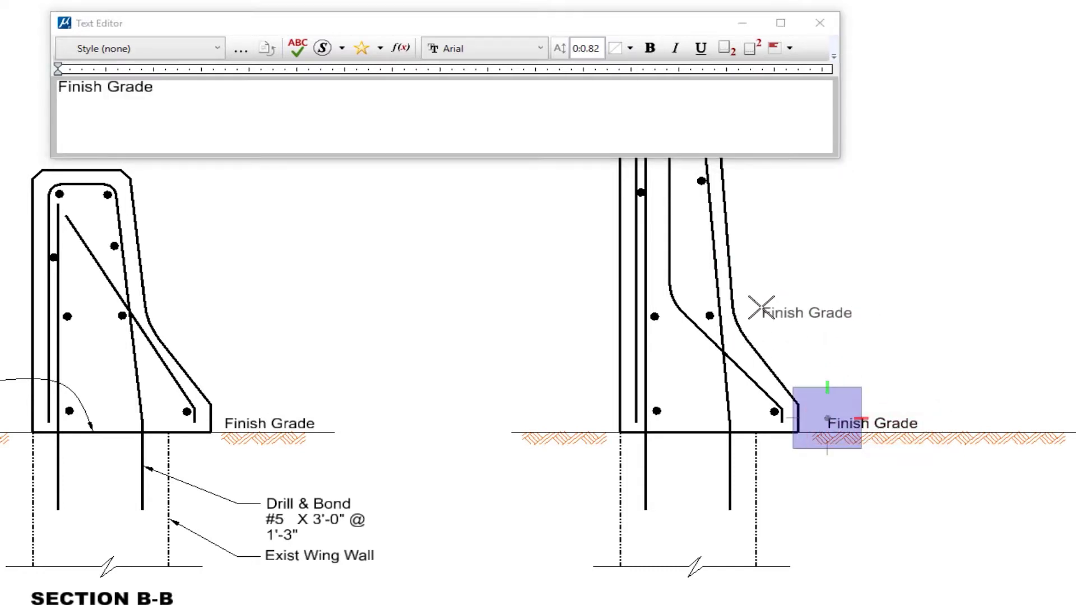
{"action": "right_click", "coordinate": [800, 329]}
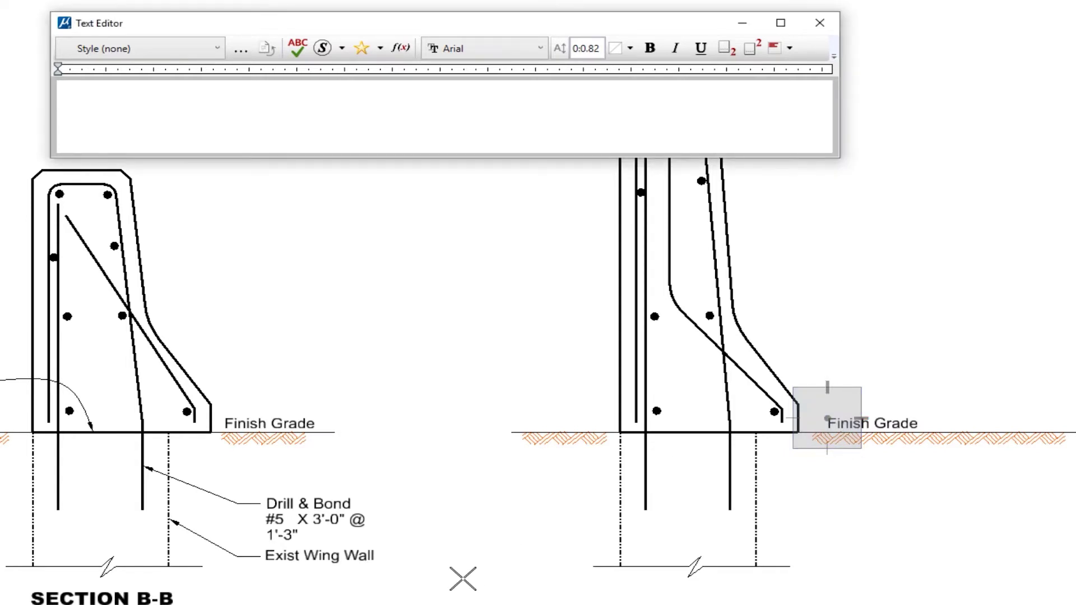
Step: Copy the SECTION B-B title onto the empty underline beneath the untitled section
{"action": "mouse_move", "coordinate": [424, 598]}
{"action": "middle_mouse_down"}
{"action": "mouse_move", "coordinate": [420, 541]}
{"action": "mouse_move", "coordinate": [452, 447]}
{"action": "middle_mouse_up"}
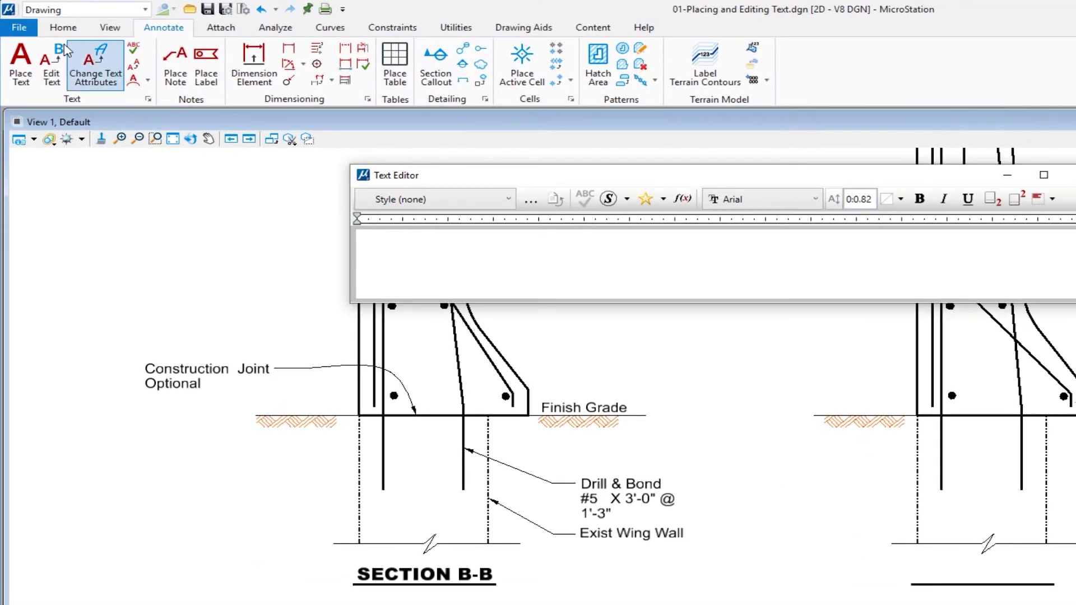
{"action": "left_click", "coordinate": [63, 27]}
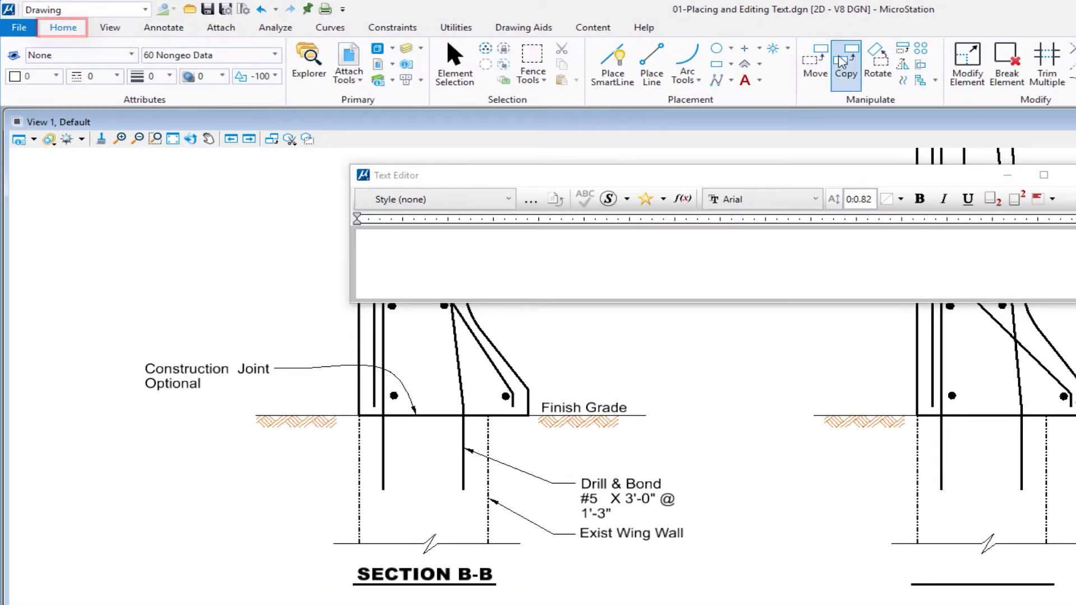
{"action": "left_click", "coordinate": [844, 62]}
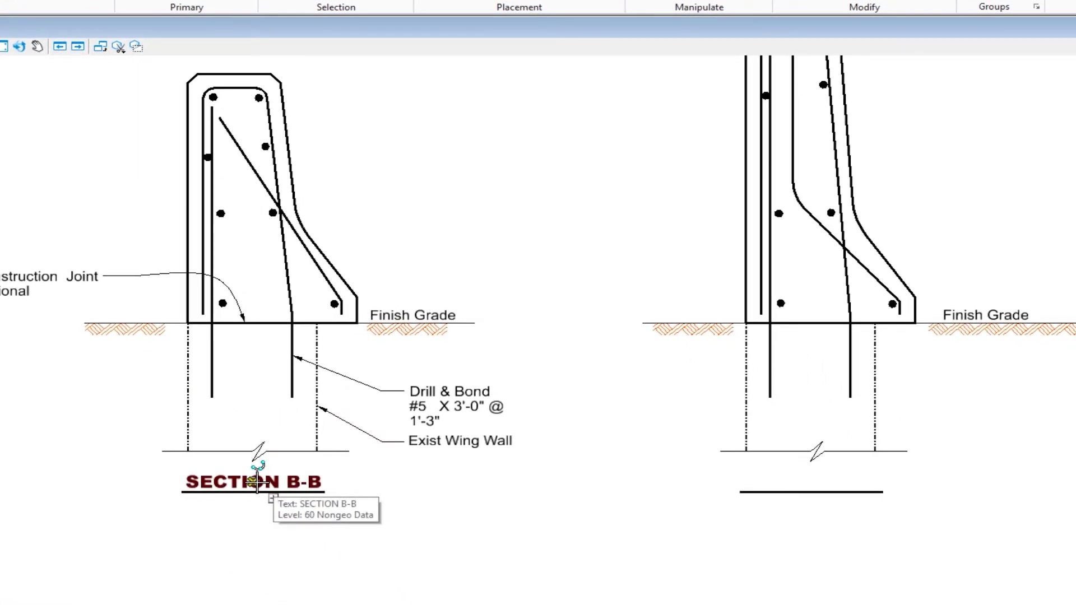
{"action": "left_click", "coordinate": [256, 481]}
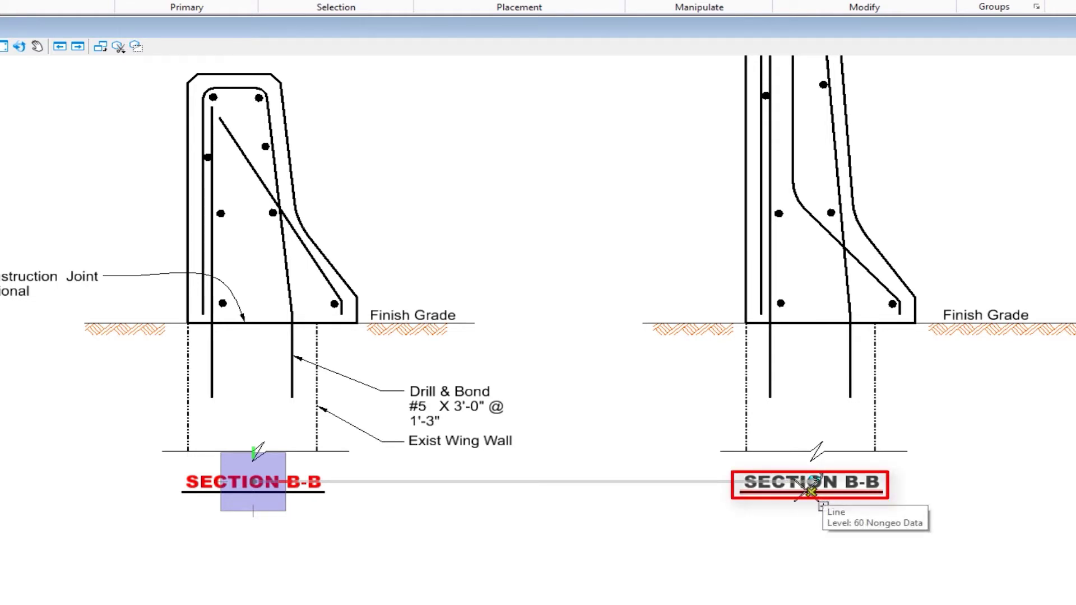
{"action": "left_click", "coordinate": [811, 492]}
{"action": "right_click", "coordinate": [632, 467]}
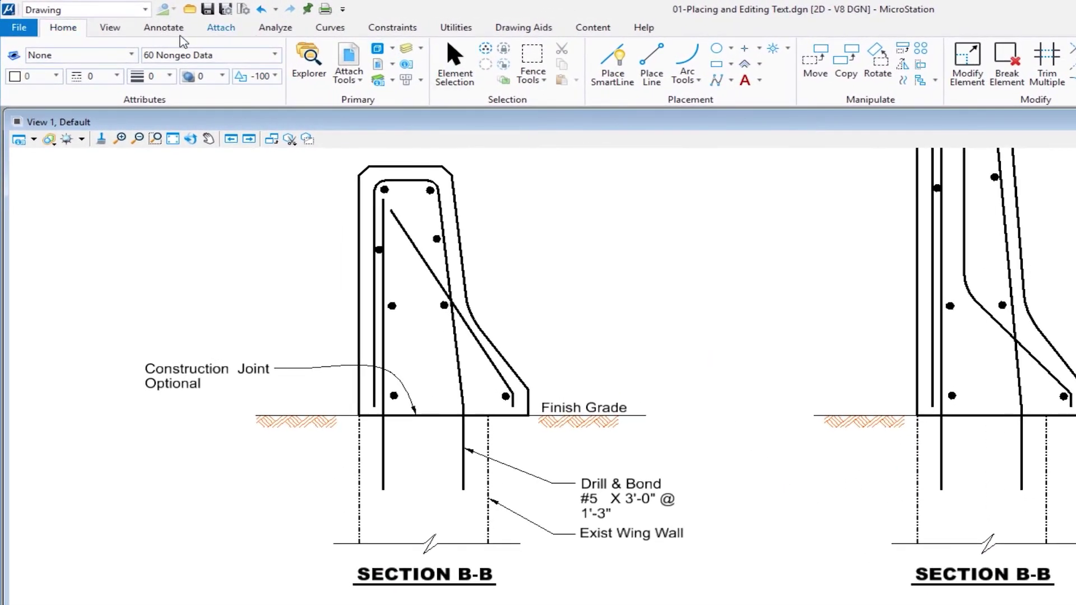
Step: Edit the copied title under the second section to read "SECTION A-A"
{"action": "left_click", "coordinate": [164, 27]}
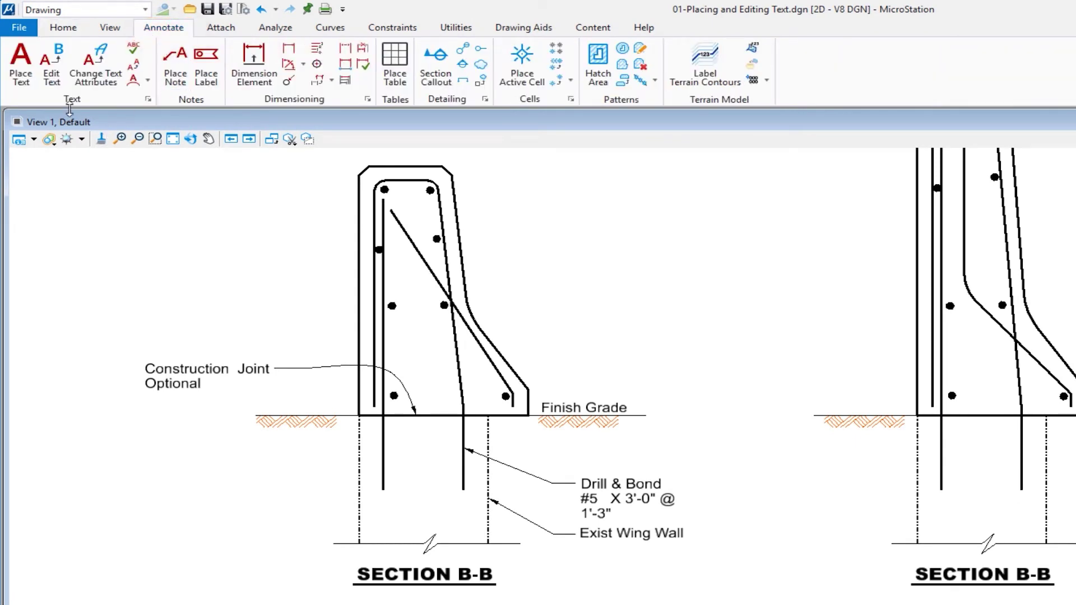
{"action": "left_click", "coordinate": [51, 78]}
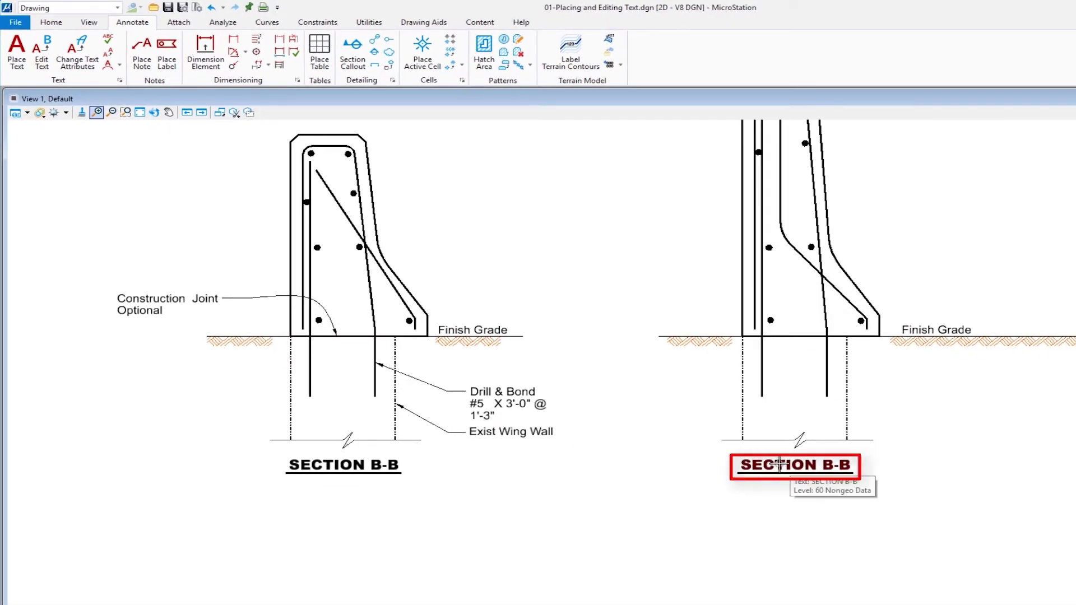
{"action": "left_click", "coordinate": [779, 464]}
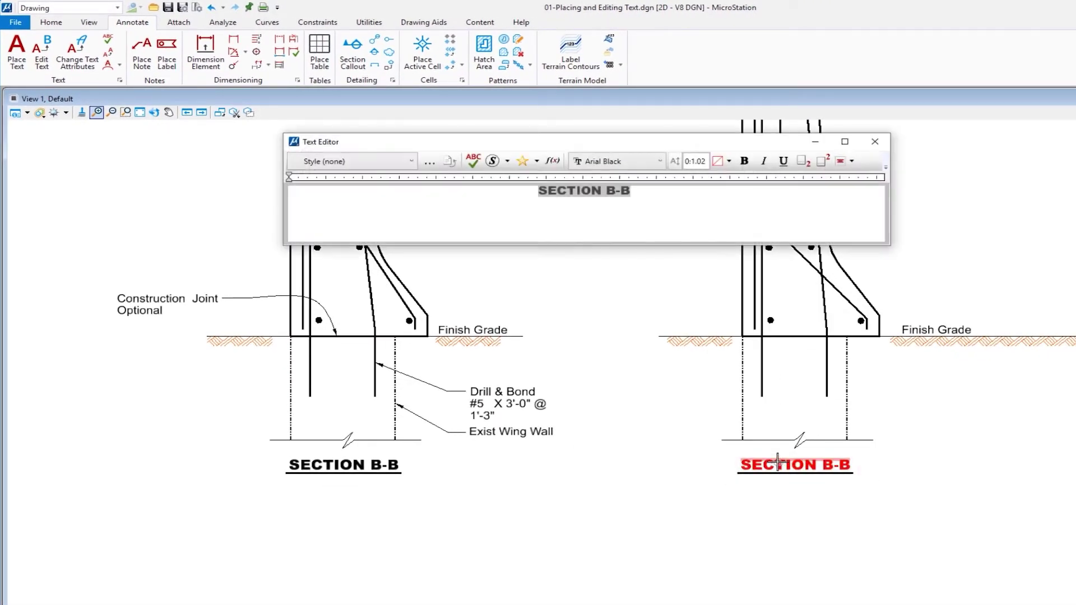
{"action": "left_click", "coordinate": [615, 191]}
{"action": "key", "text": "BackSpace"}
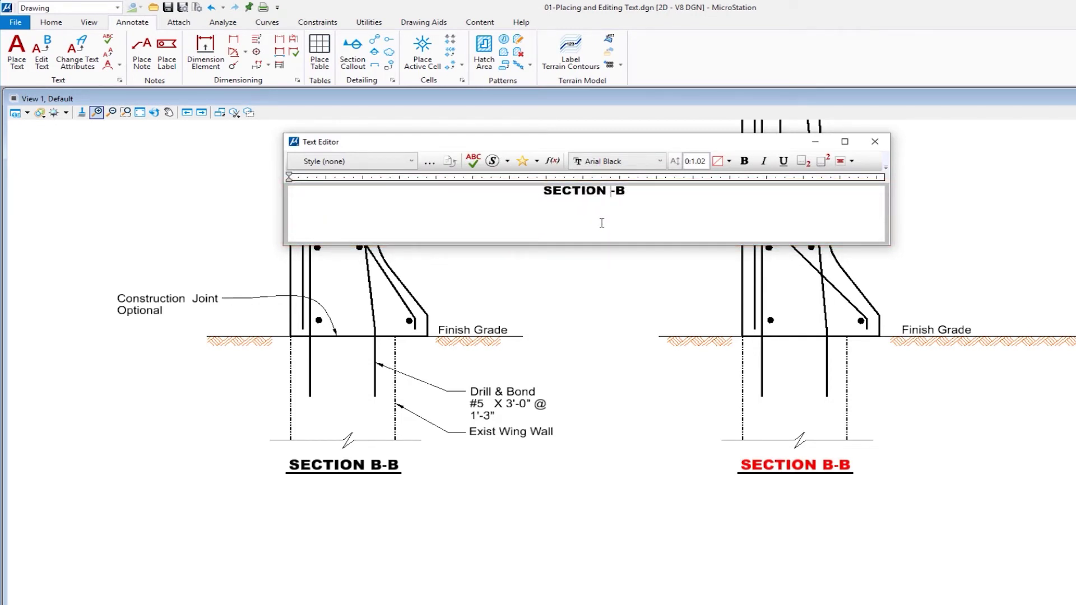
{"action": "type", "text": "A"}
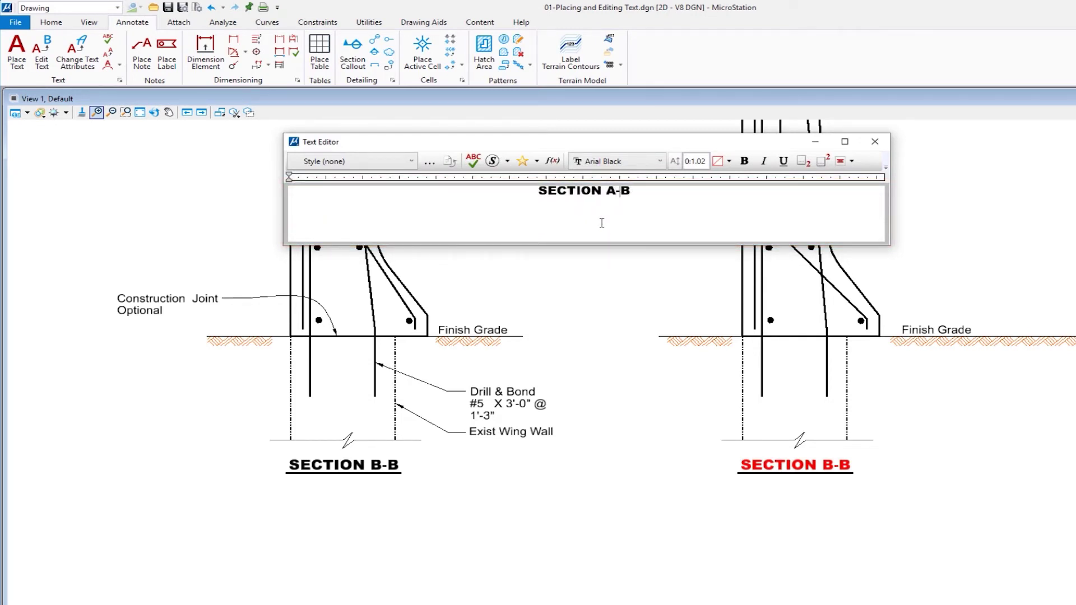
{"action": "key", "text": "Delete"}
{"action": "type", "text": "A"}
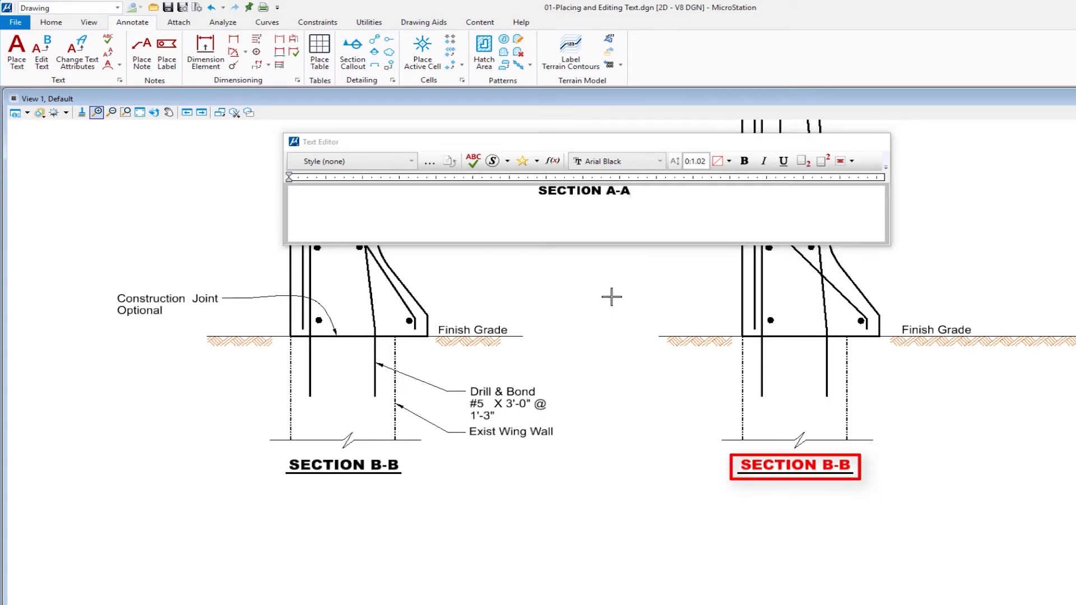
{"action": "left_click", "coordinate": [612, 299]}
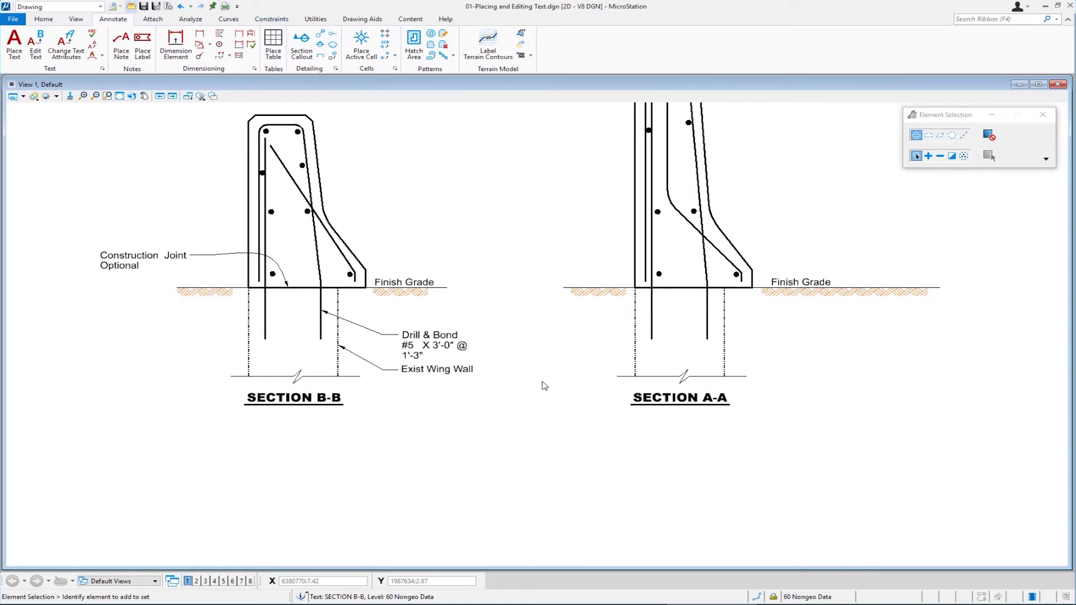
Step: Open the drawing 02-Placing Dimensions.dgn from the DGN Examples folder
{"action": "key", "text": "ctrl+o"}
{"action": "left_click", "coordinate": [269, 91]}
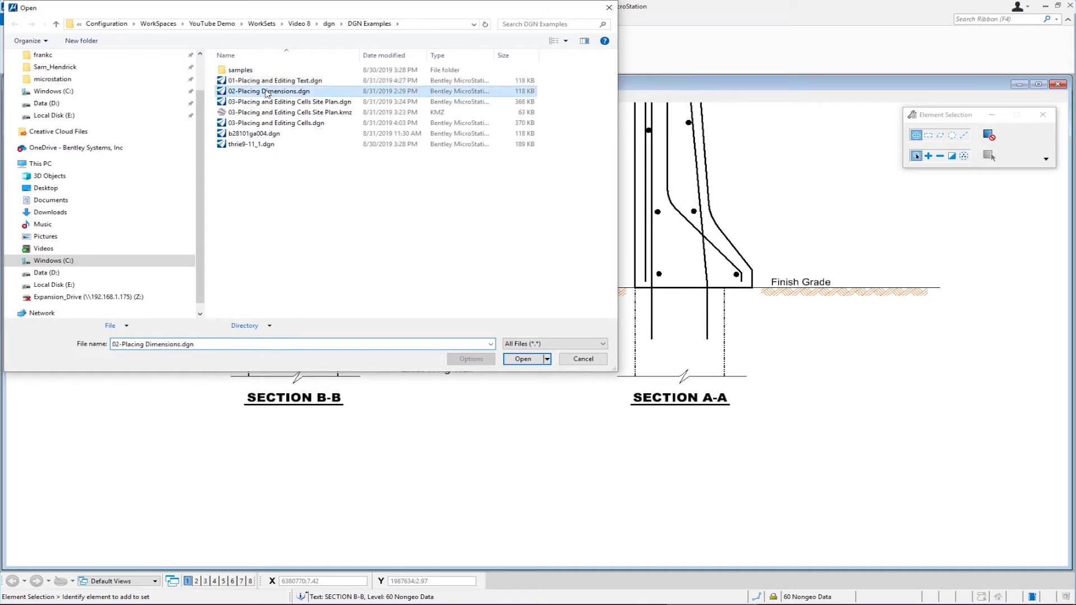
{"action": "left_click", "coordinate": [524, 361]}
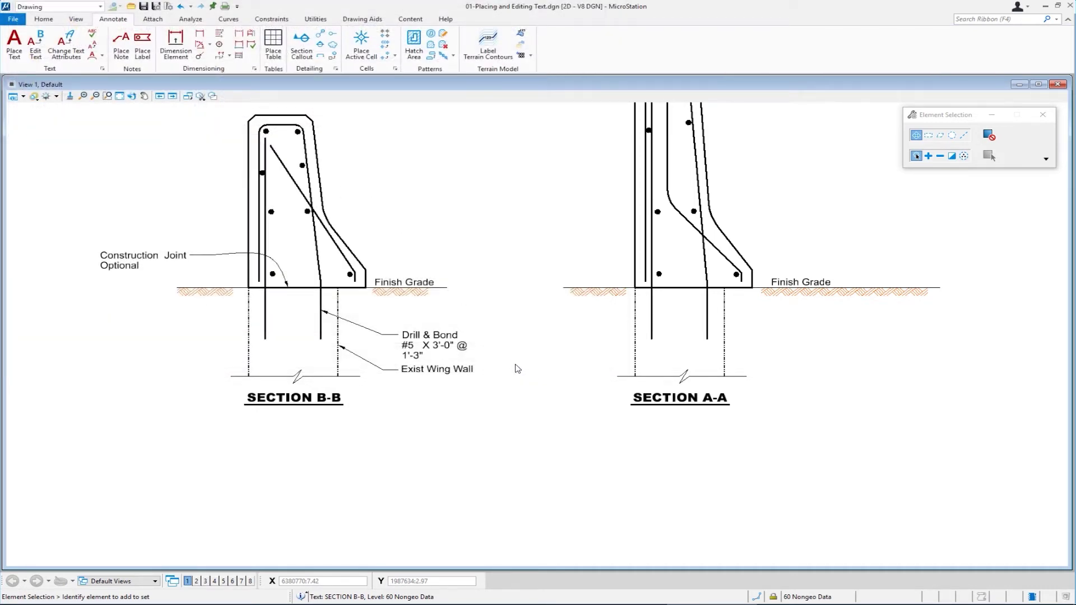
{"action": "middle_click_drag", "start_coordinate": [558, 367], "coordinate": [606, 320]}
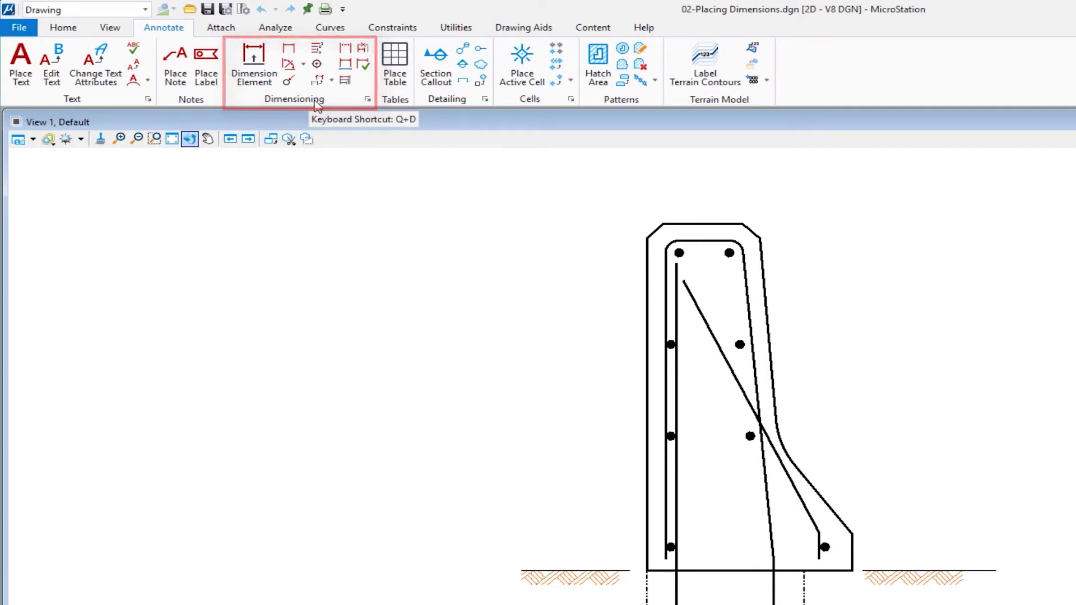
Step: Start Linear Dimensioning with the location set to Automatic and expand its additional settings
{"action": "left_click", "coordinate": [260, 57]}
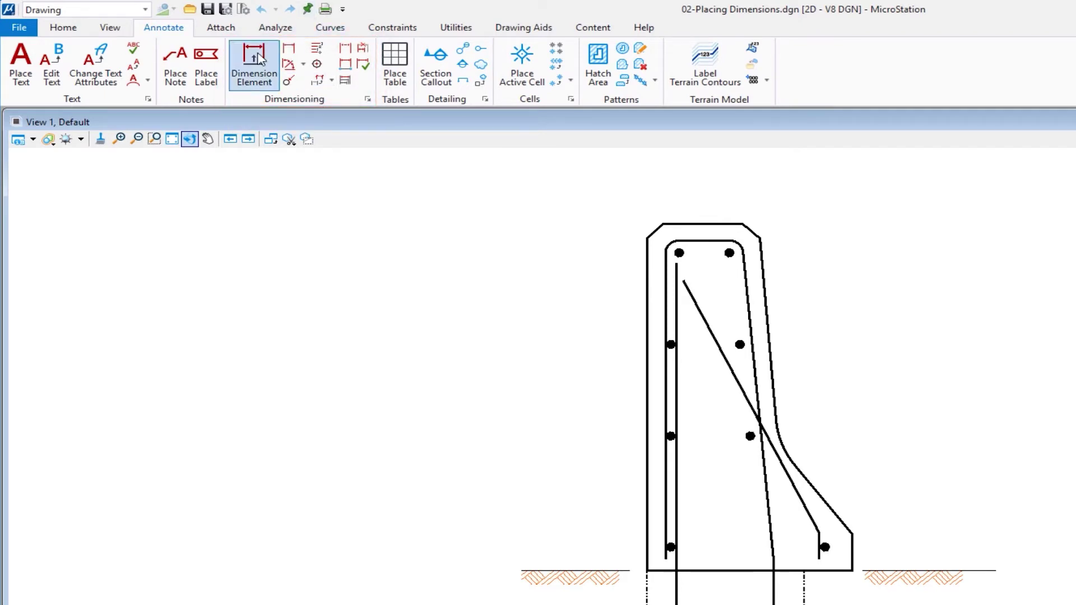
{"action": "left_click", "coordinate": [290, 50]}
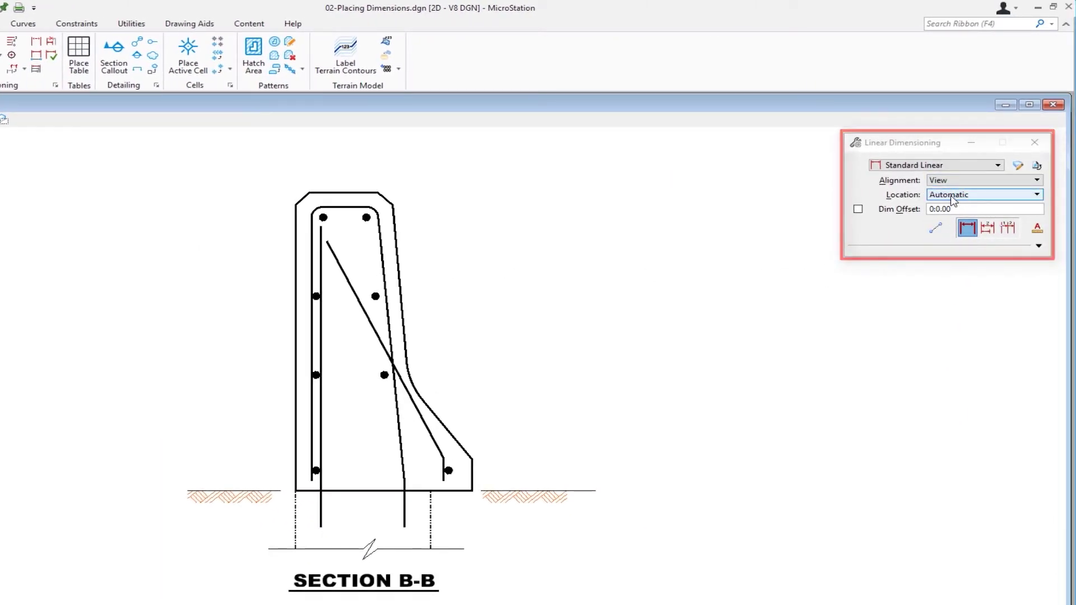
{"action": "left_click", "coordinate": [953, 199]}
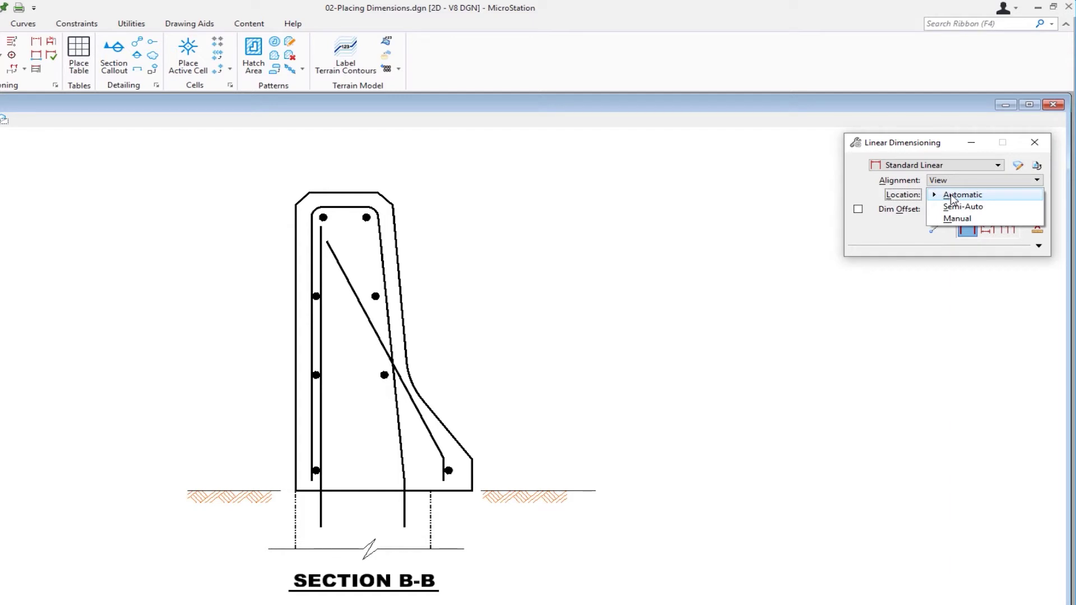
{"action": "left_click", "coordinate": [952, 199]}
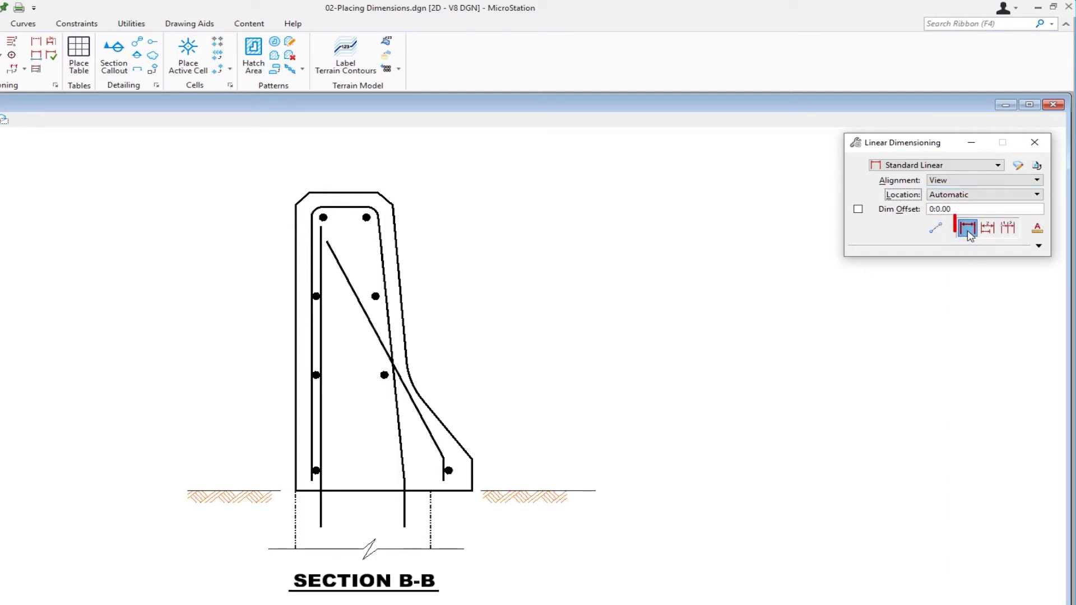
{"action": "left_click", "coordinate": [1038, 247]}
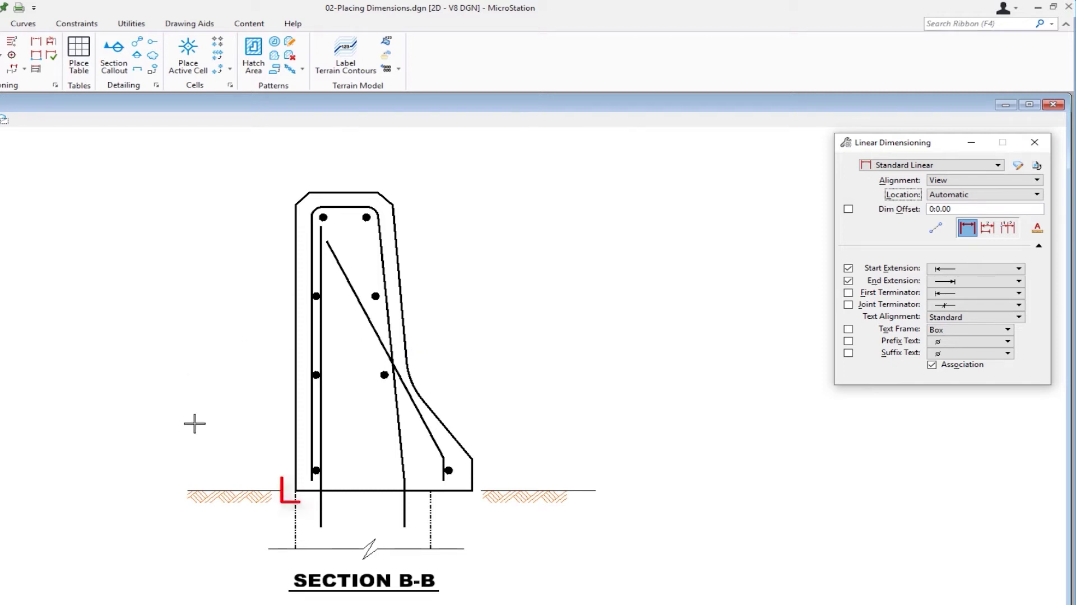
Step: Dimension the barrier's overall height in Section B-B from its lower-left corner to the top edge, with the dimension line left of the barrier
{"action": "left_click", "coordinate": [296, 490]}
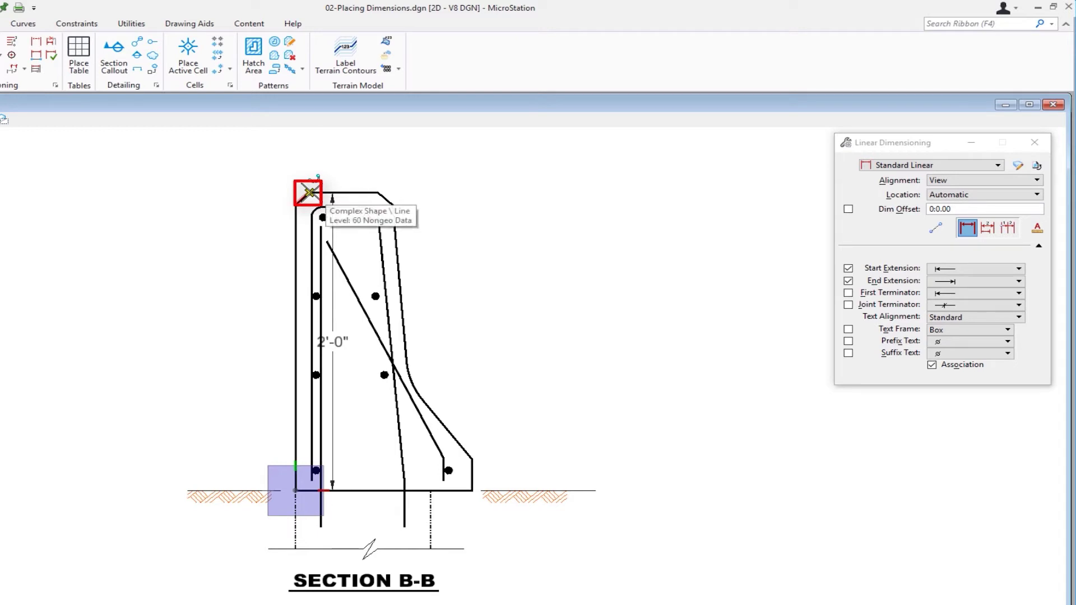
{"action": "left_click", "coordinate": [309, 193]}
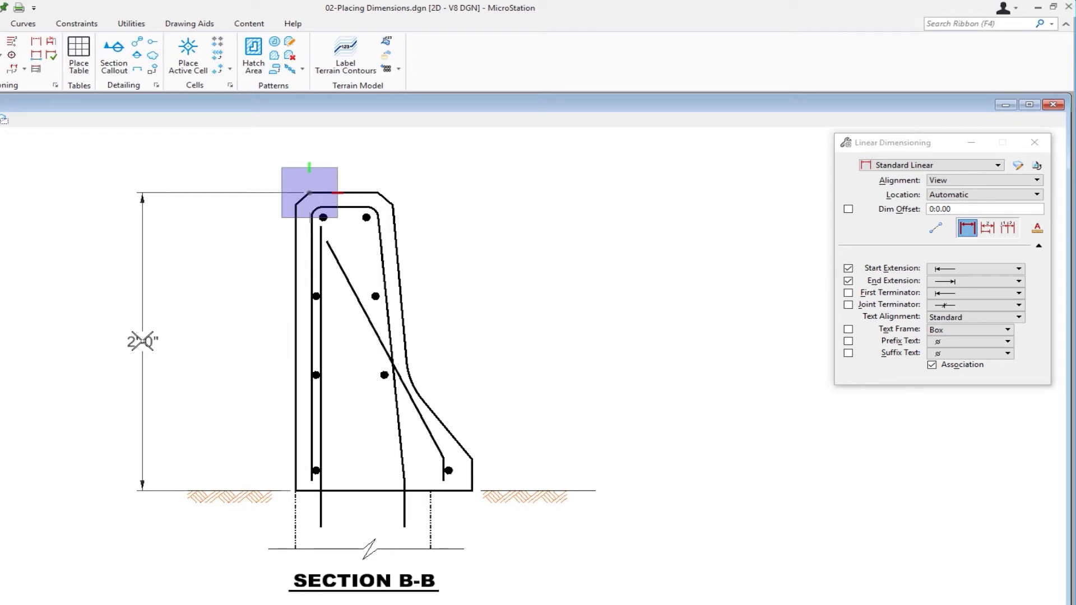
{"action": "left_click", "coordinate": [143, 341]}
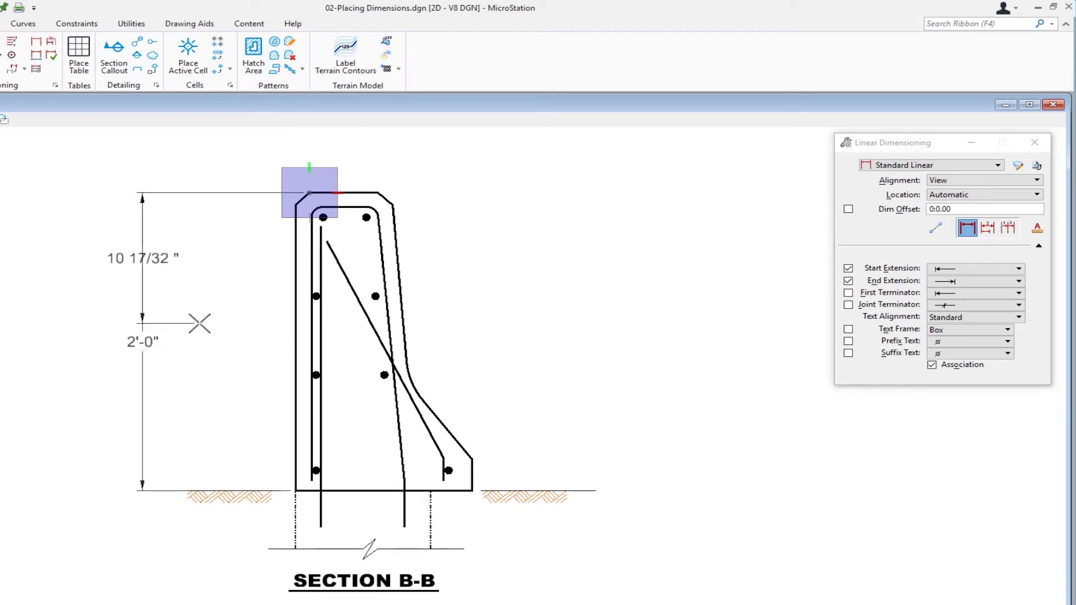
{"action": "right_click", "coordinate": [199, 325]}
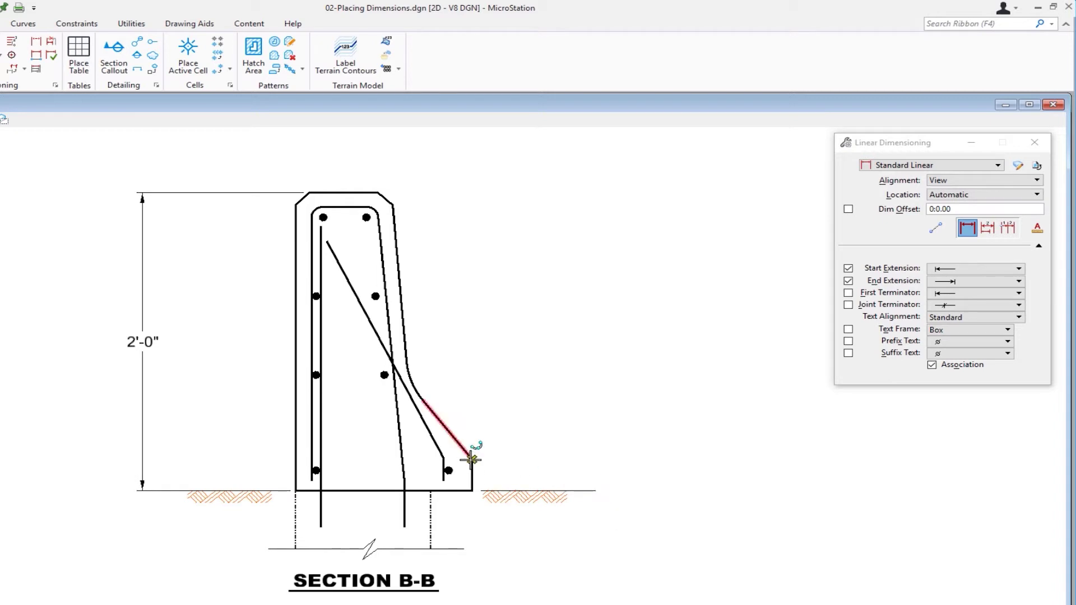
Step: Dimension the height of the vertical face at the barrier's lower-right toe in Section B-B, with the dimension line right of the barrier
{"action": "left_click", "coordinate": [472, 490]}
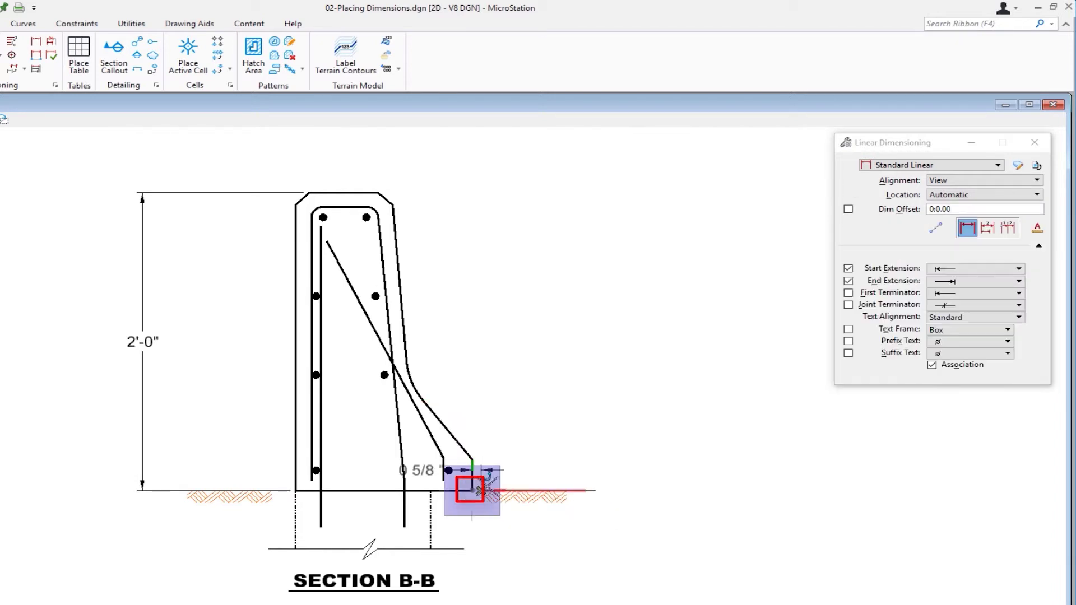
{"action": "left_click", "coordinate": [472, 460]}
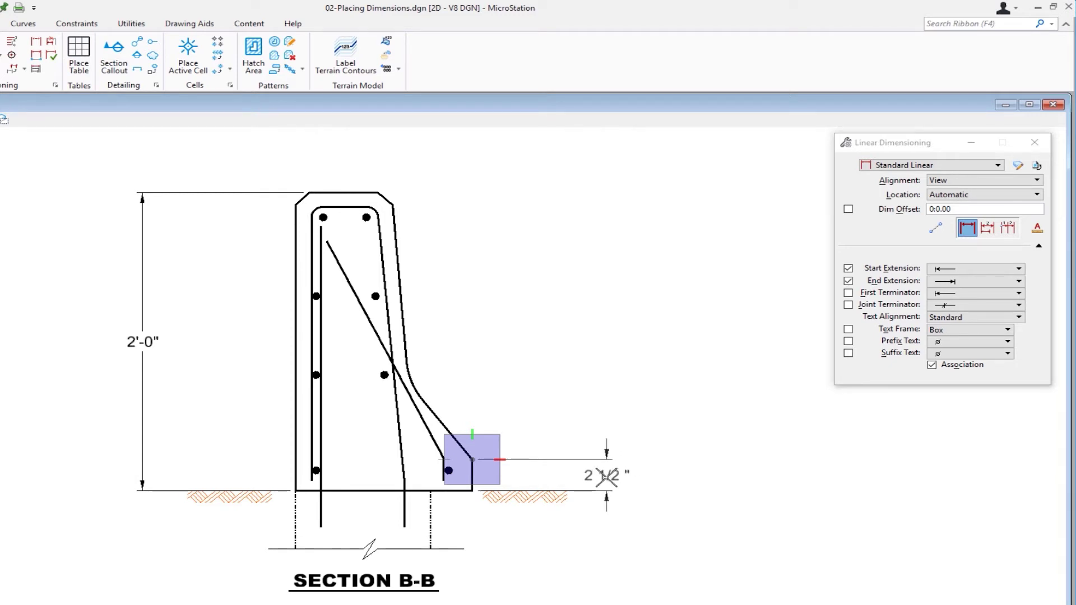
{"action": "left_click", "coordinate": [608, 478]}
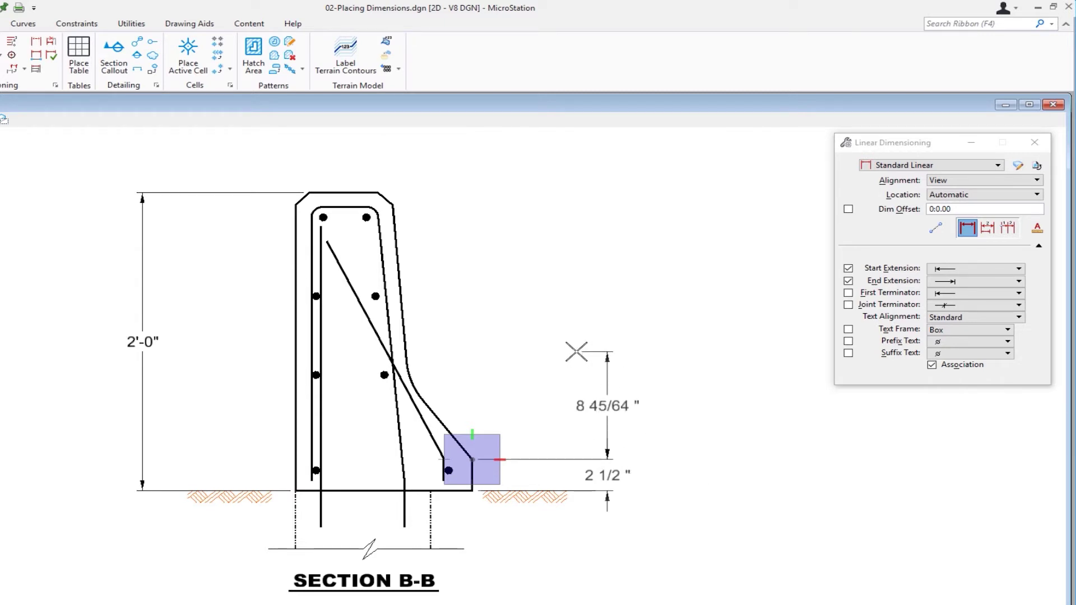
{"action": "right_click", "coordinate": [575, 352]}
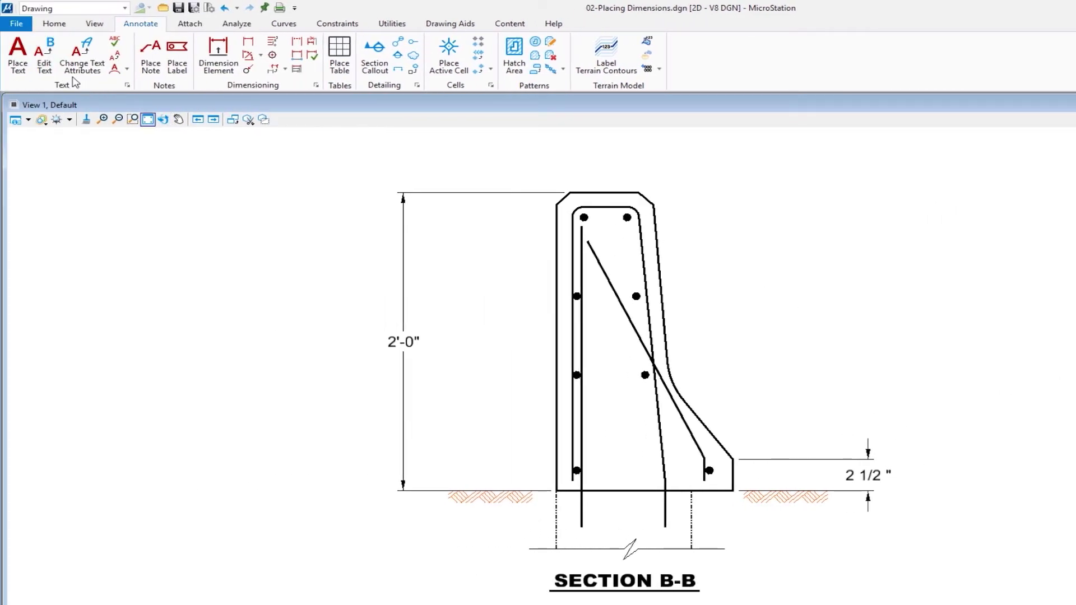
Step: Replace the text of the toe height dimension with "Varies"
{"action": "left_click", "coordinate": [49, 58]}
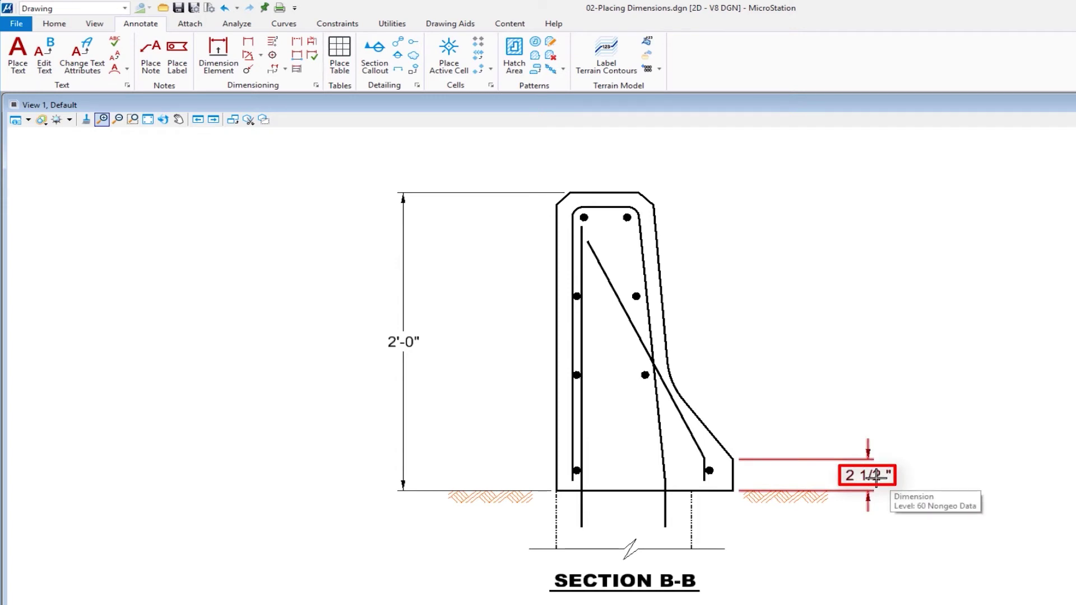
{"action": "left_click", "coordinate": [876, 475]}
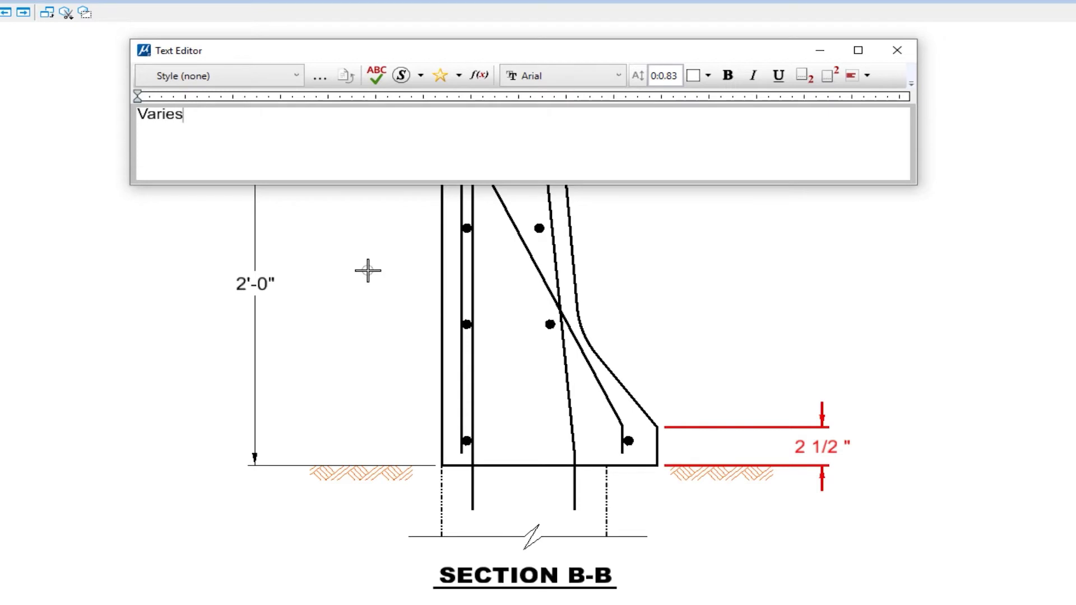
{"action": "left_click", "coordinate": [368, 269]}
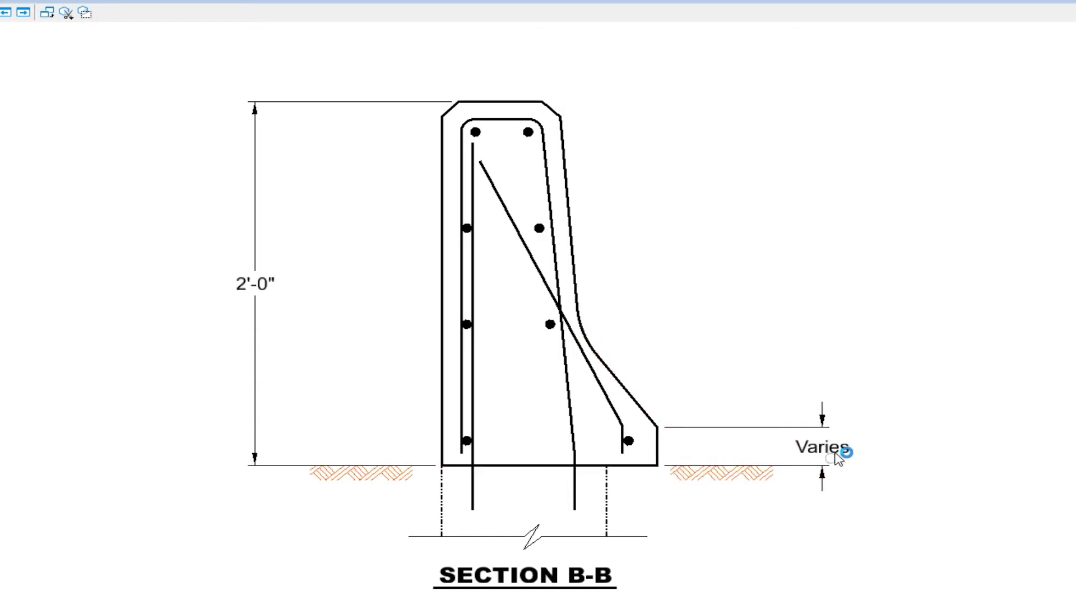
Step: Try raising the upper vertex of the barrier's right toe straight up, and undo the change
{"action": "scroll", "coordinate": [785, 471], "scroll_direction": "up", "scroll_amount": 3}
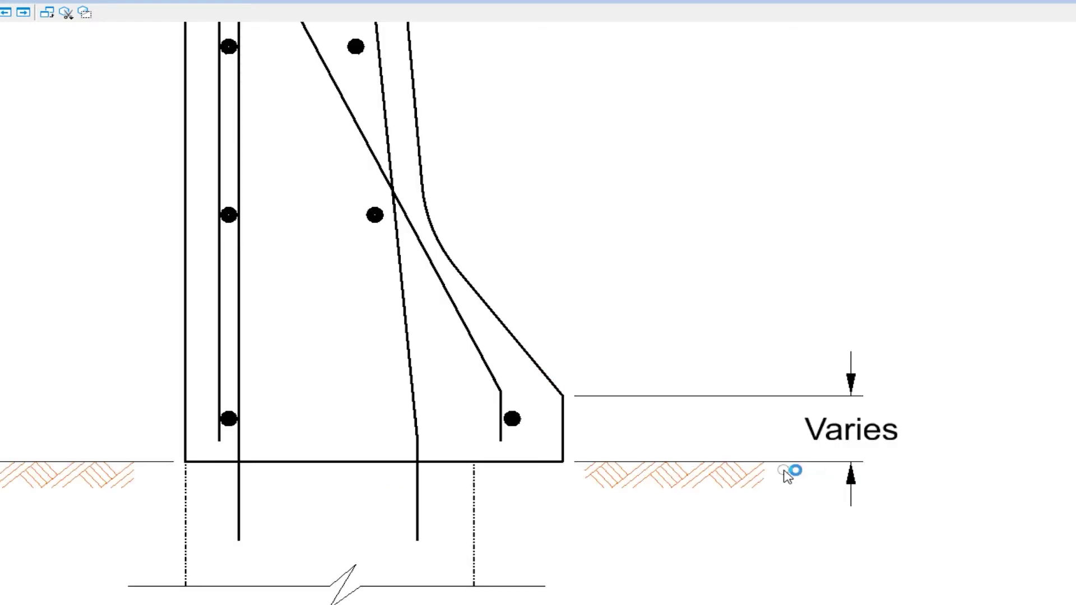
{"action": "left_click", "coordinate": [562, 429]}
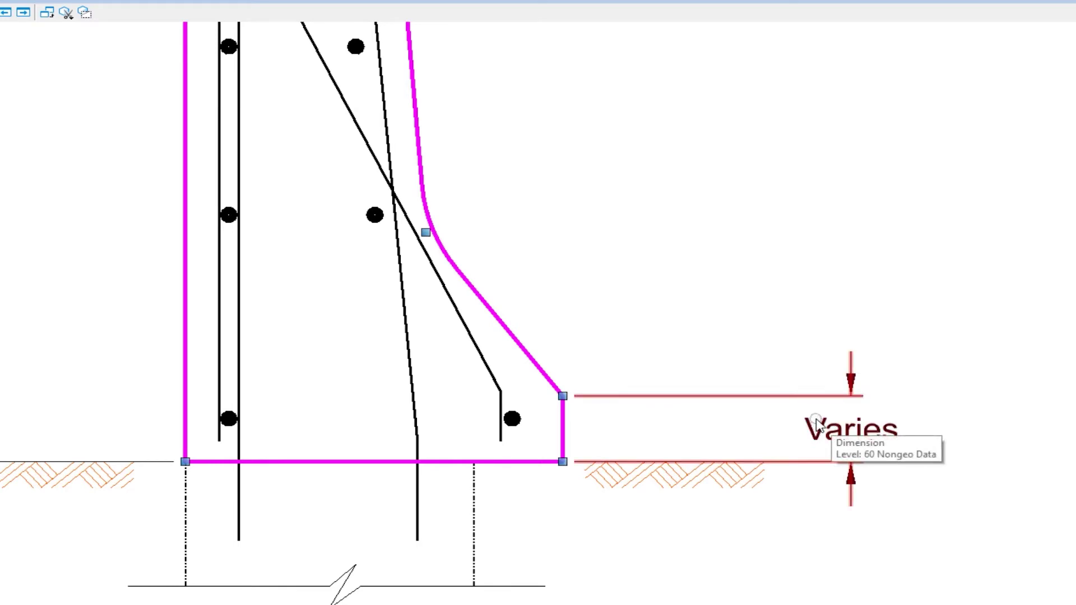
{"action": "left_click", "coordinate": [563, 395]}
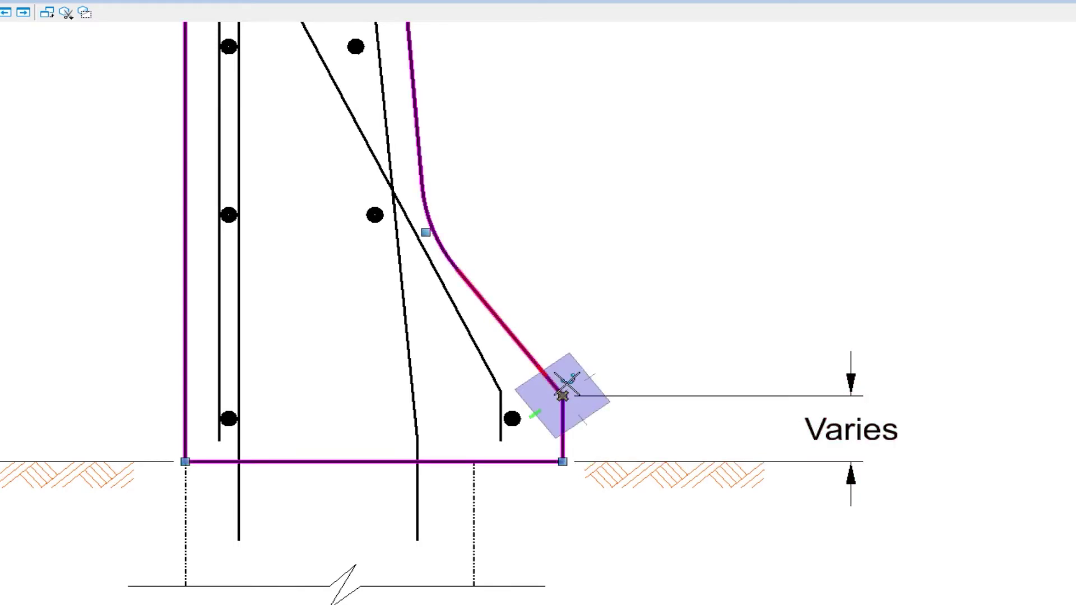
{"action": "key", "text": "t"}
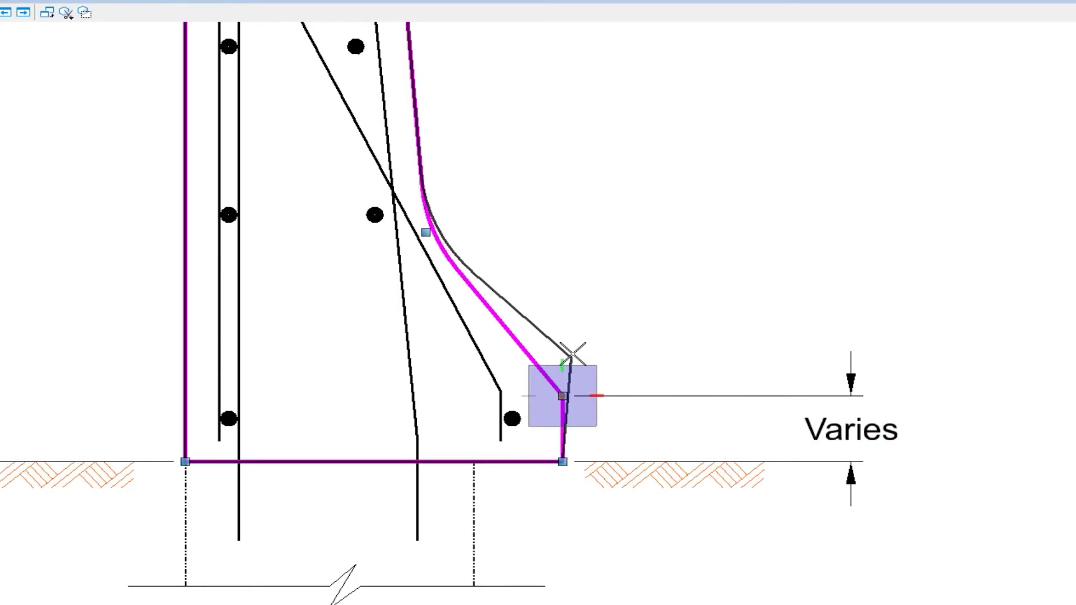
{"action": "left_click", "coordinate": [561, 344]}
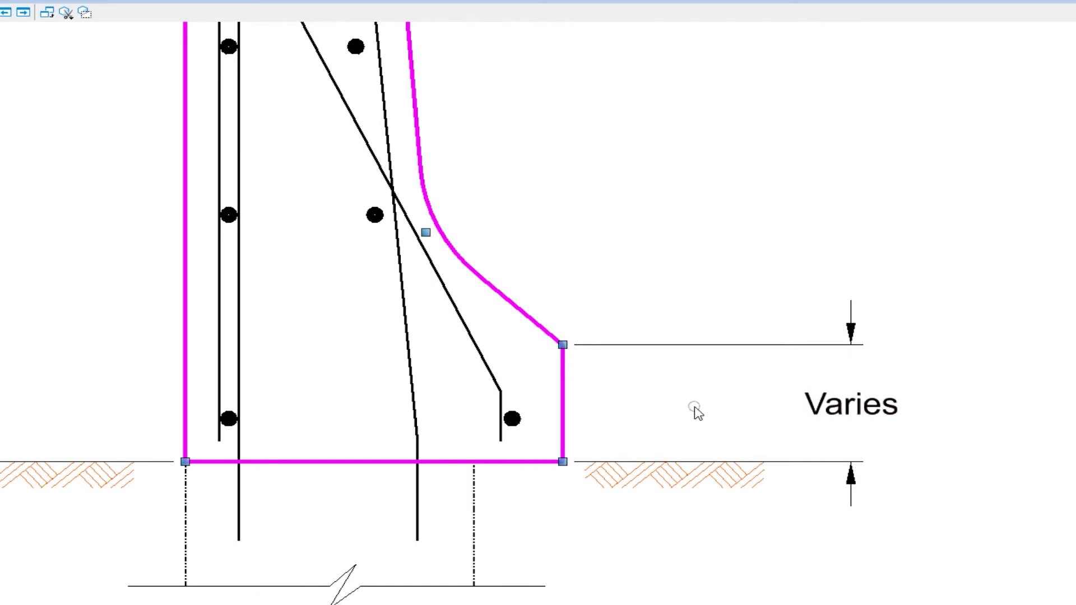
{"action": "key", "text": "ctrl+z"}
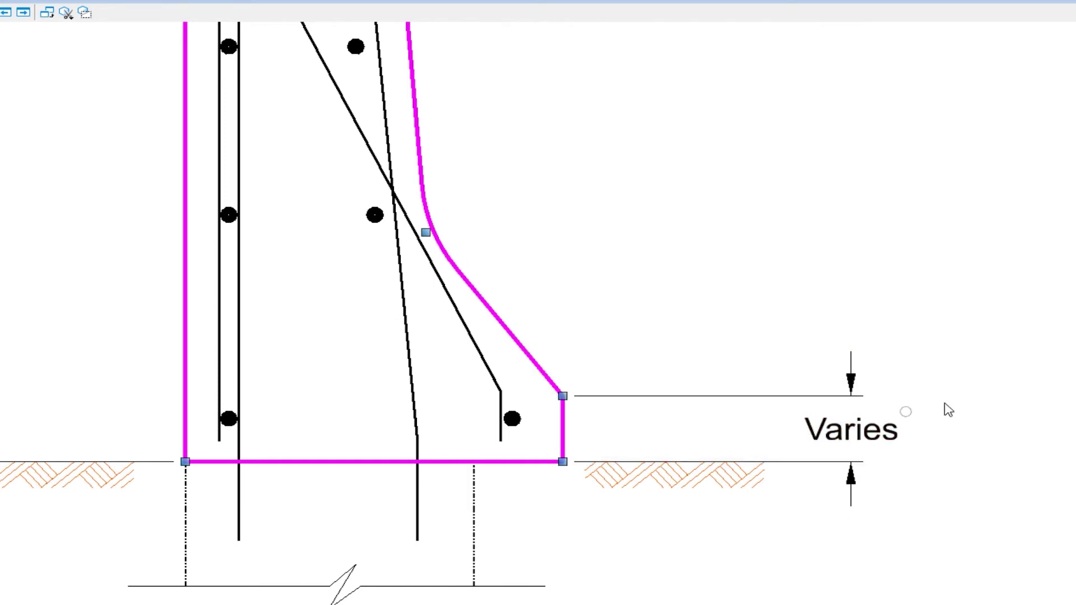
{"action": "key", "text": "Escape"}
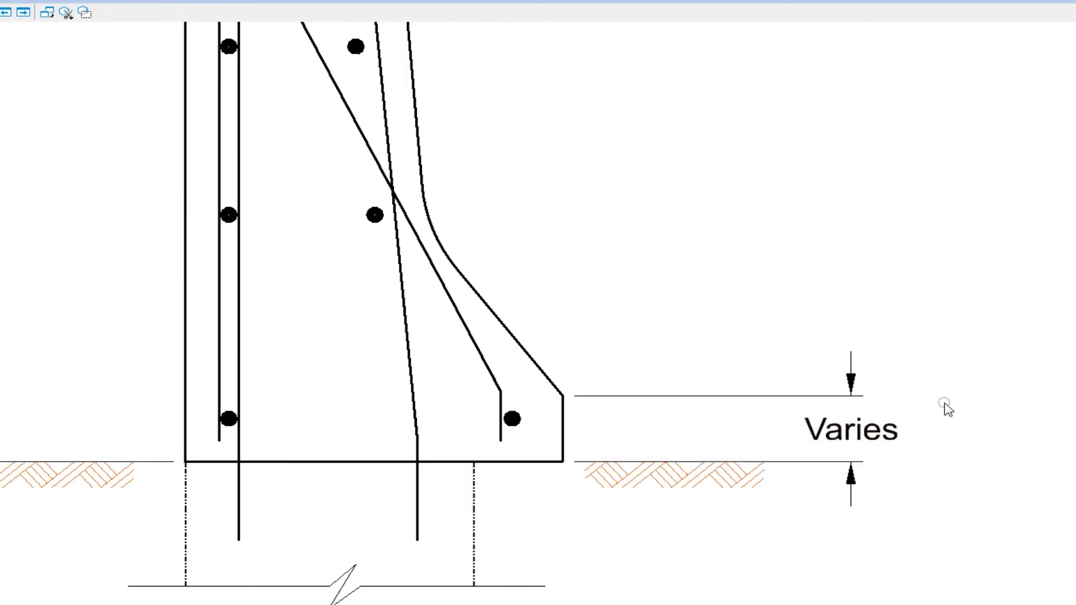
Step: Edit the toe dimension's text to "* (TYP)", using the asterisk to restore the measured value
{"action": "double_click", "coordinate": [849, 433]}
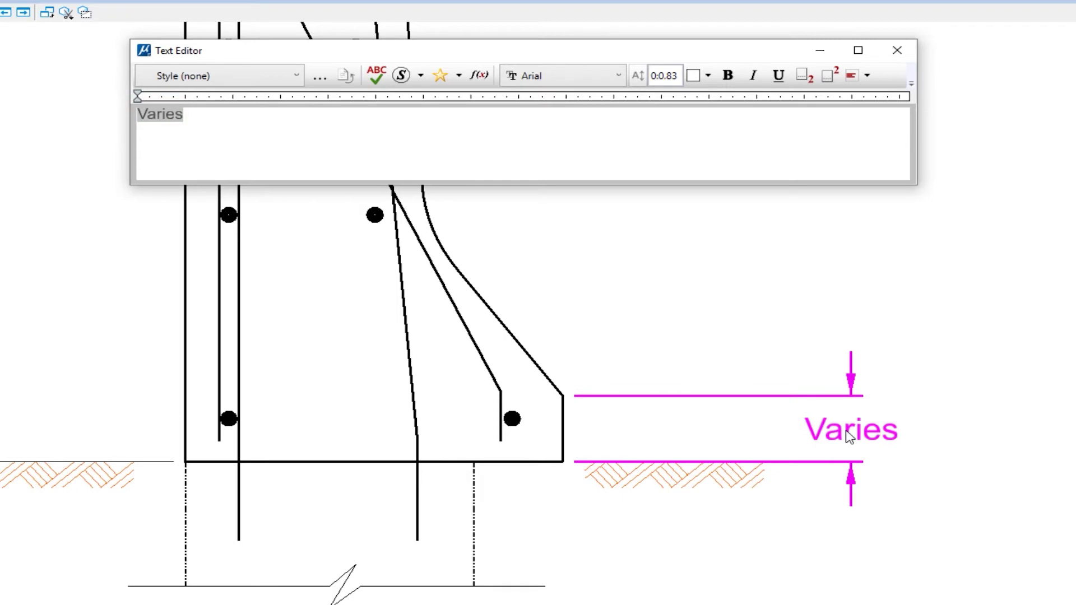
{"action": "type", "text": "*"}
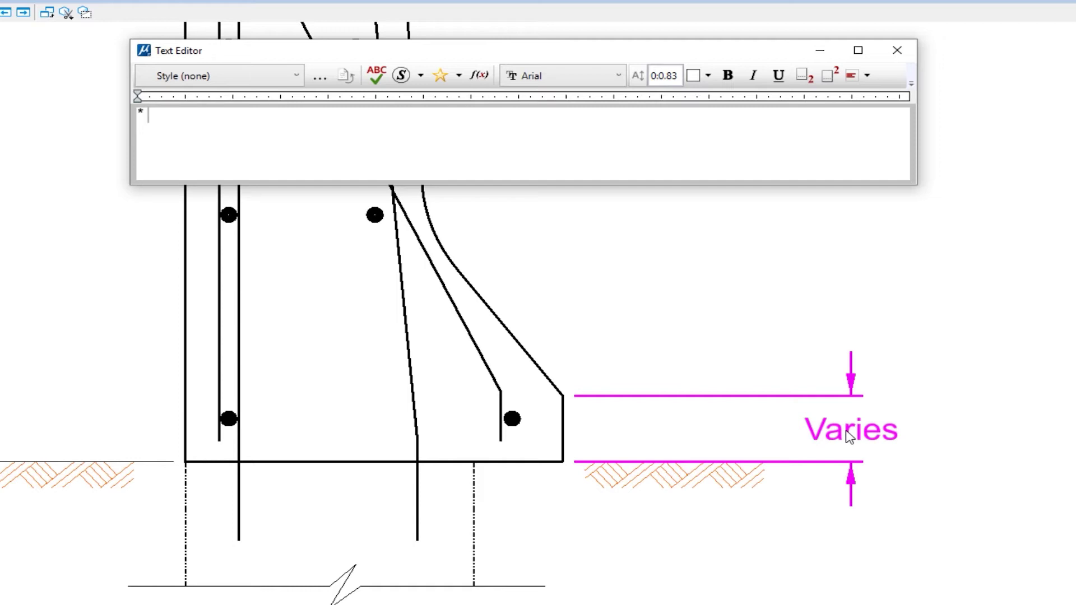
{"action": "type", "text": ")"}
{"action": "left_click", "coordinate": [726, 298]}
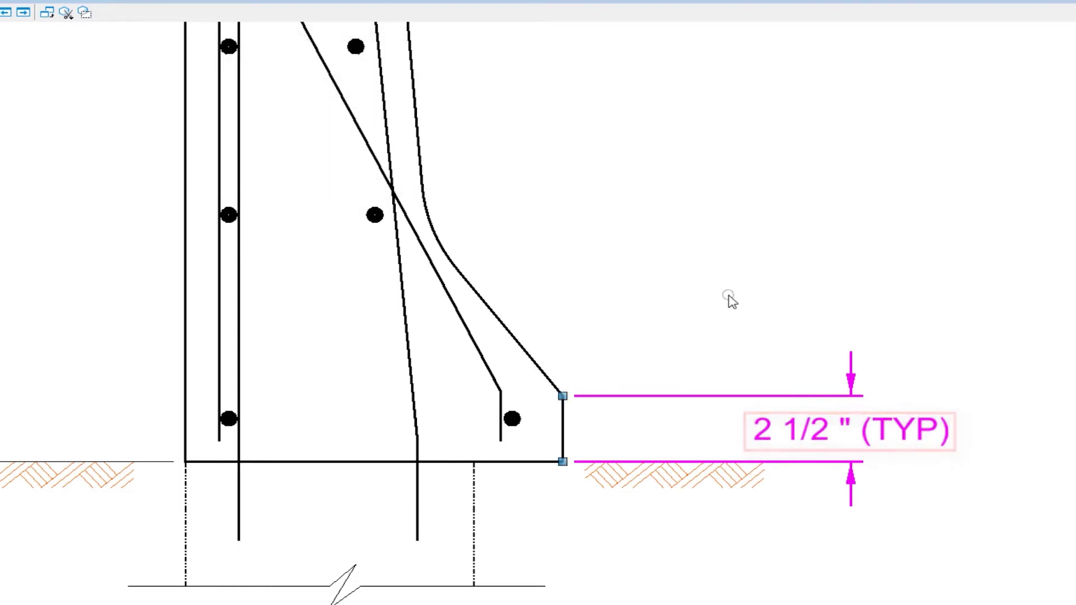
{"action": "key", "text": "Escape"}
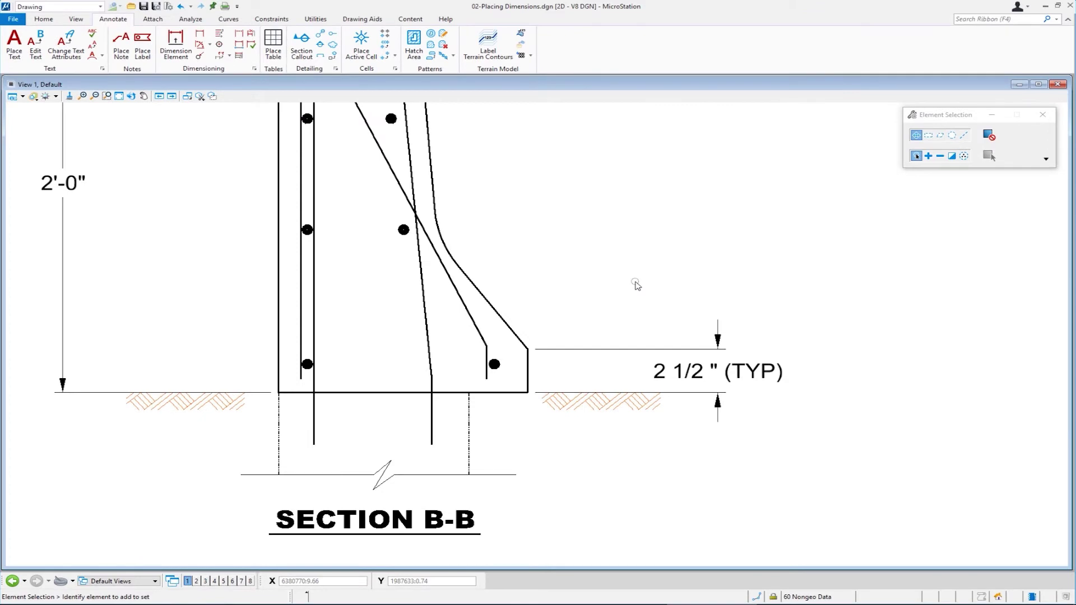
Step: Start Dimension Element and preview dimensions of the barrier's curved transition and top edge, without placing either
{"action": "scroll", "coordinate": [597, 241], "scroll_direction": "down", "scroll_amount": 3}
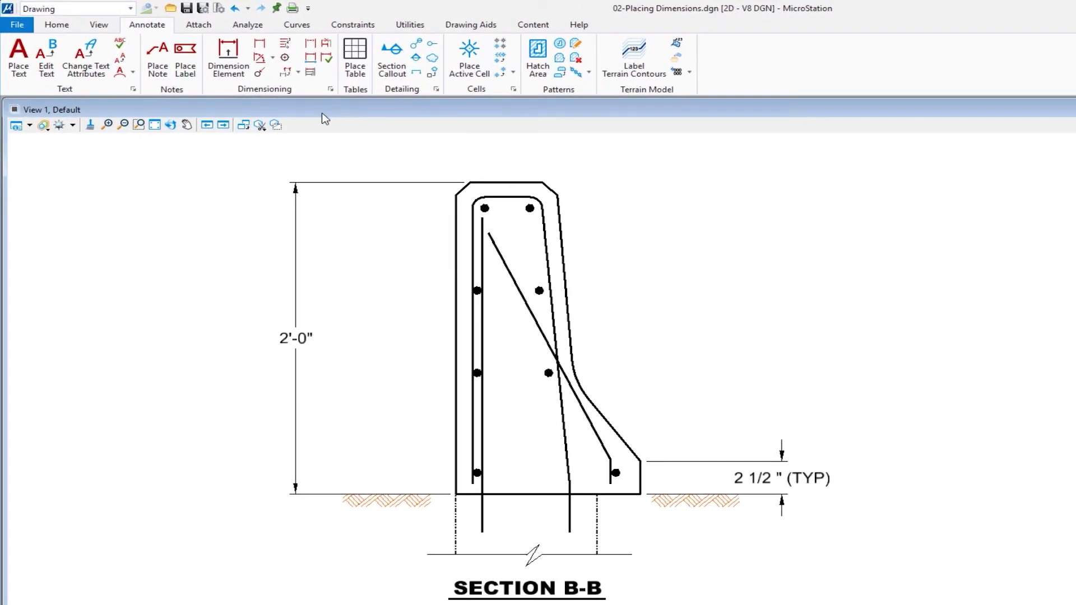
{"action": "left_click", "coordinate": [228, 64]}
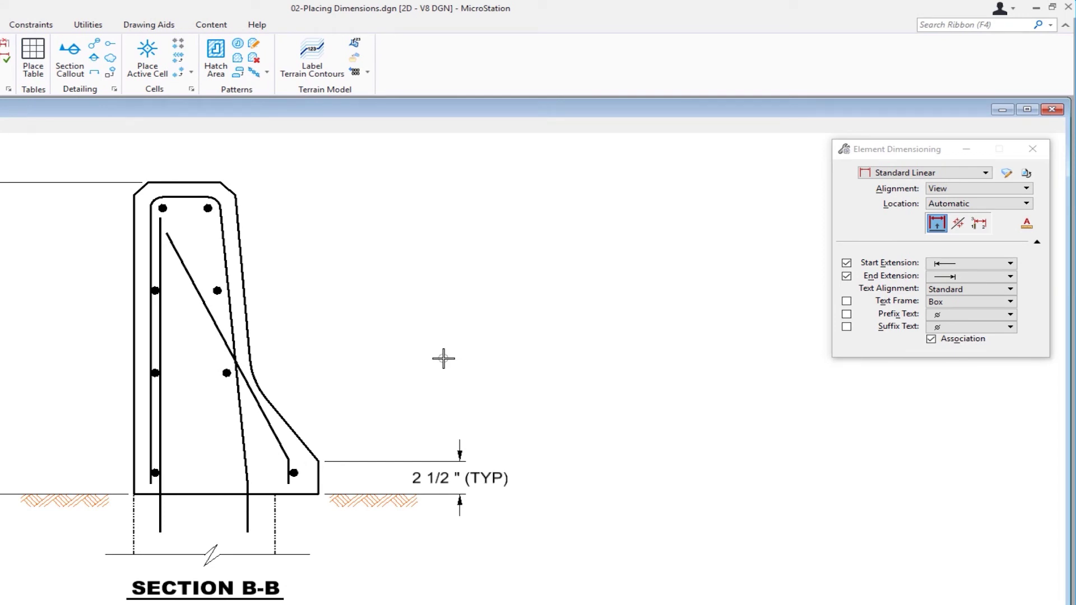
{"action": "left_click", "coordinate": [256, 387]}
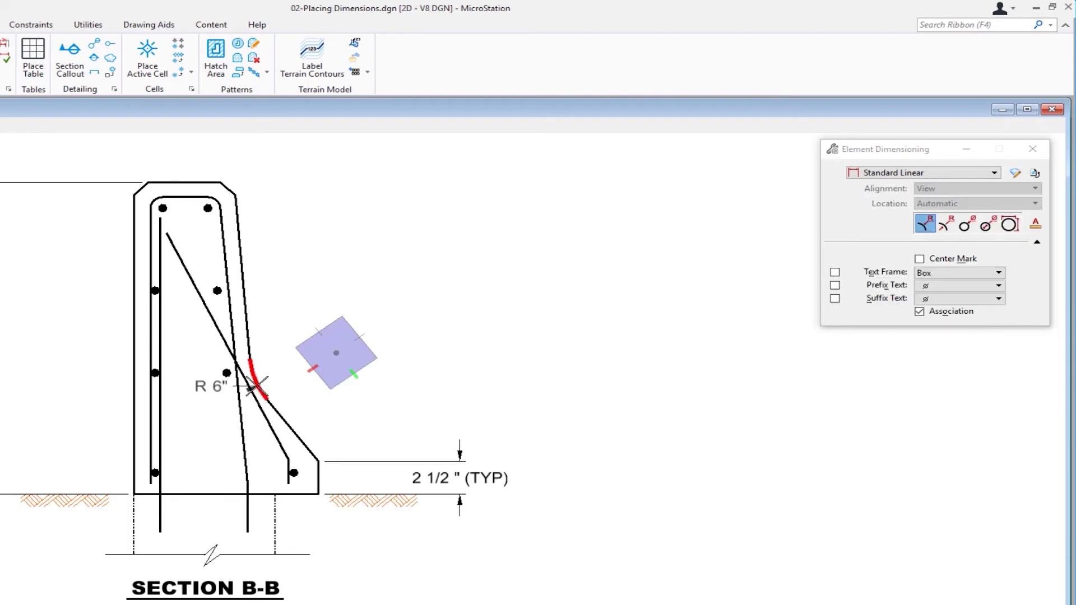
{"action": "right_click", "coordinate": [291, 370]}
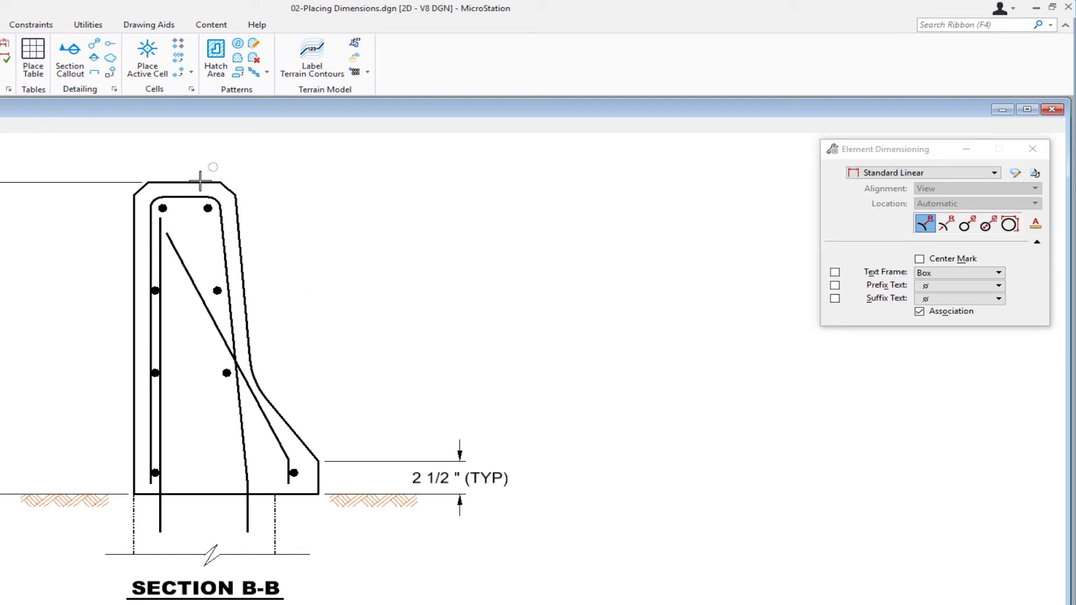
{"action": "middle_click_drag", "start_coordinate": [201, 181], "coordinate": [185, 269]}
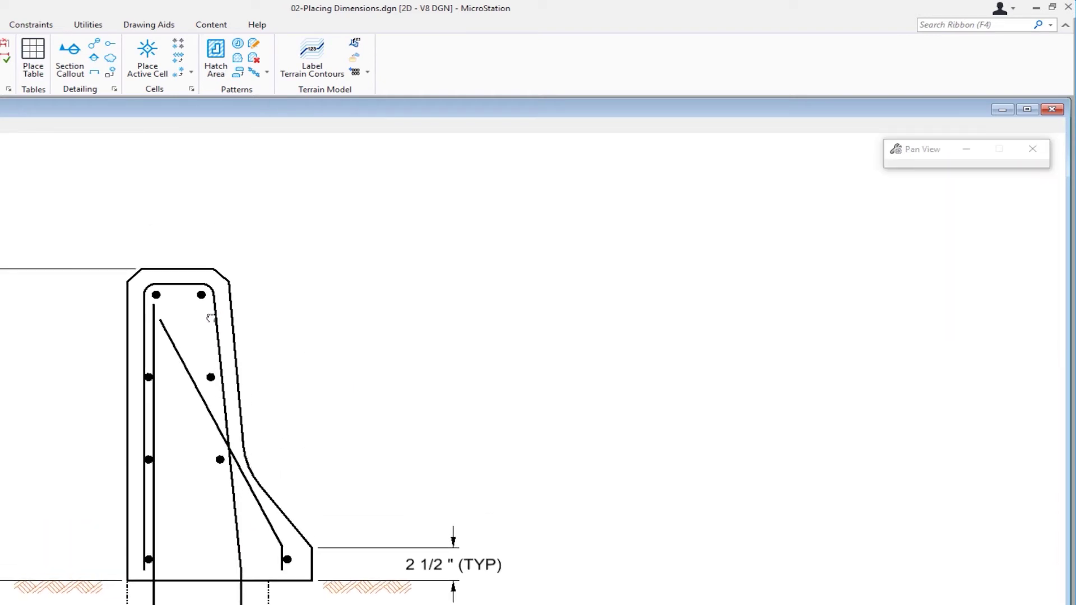
{"action": "left_click", "coordinate": [183, 270]}
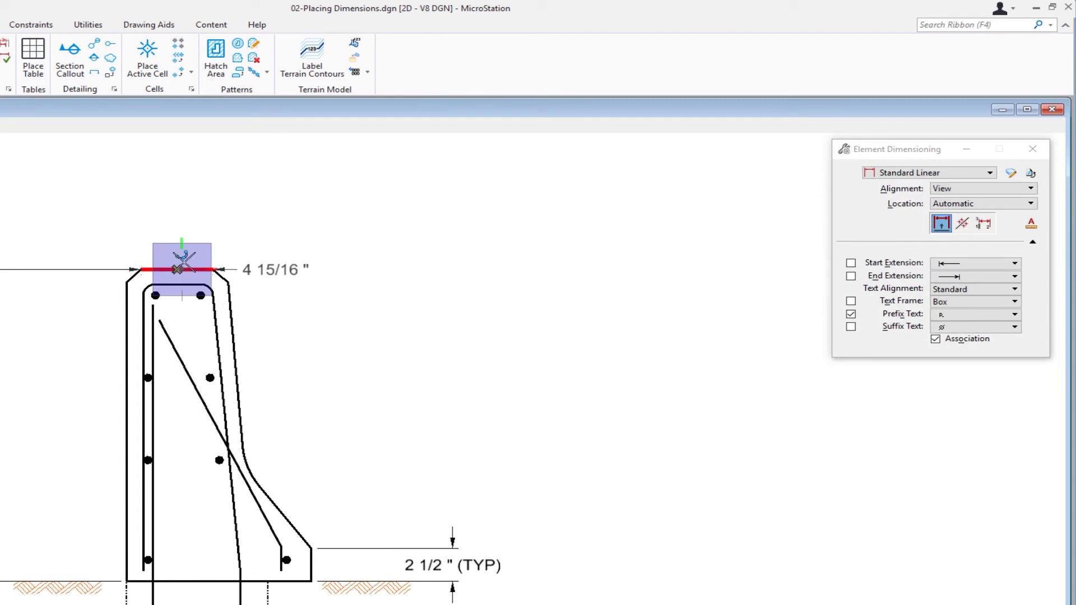
{"action": "right_click", "coordinate": [169, 227]}
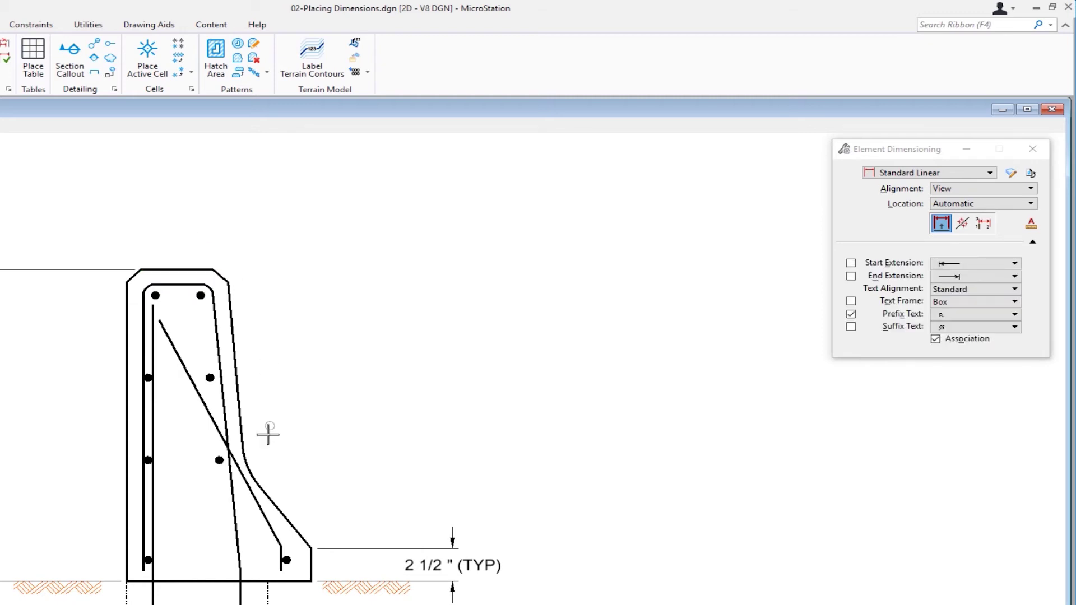
Step: Place a radius dimension on the curved transition of the barrier's right face, with its label outside the barrier
{"action": "left_click", "coordinate": [250, 466]}
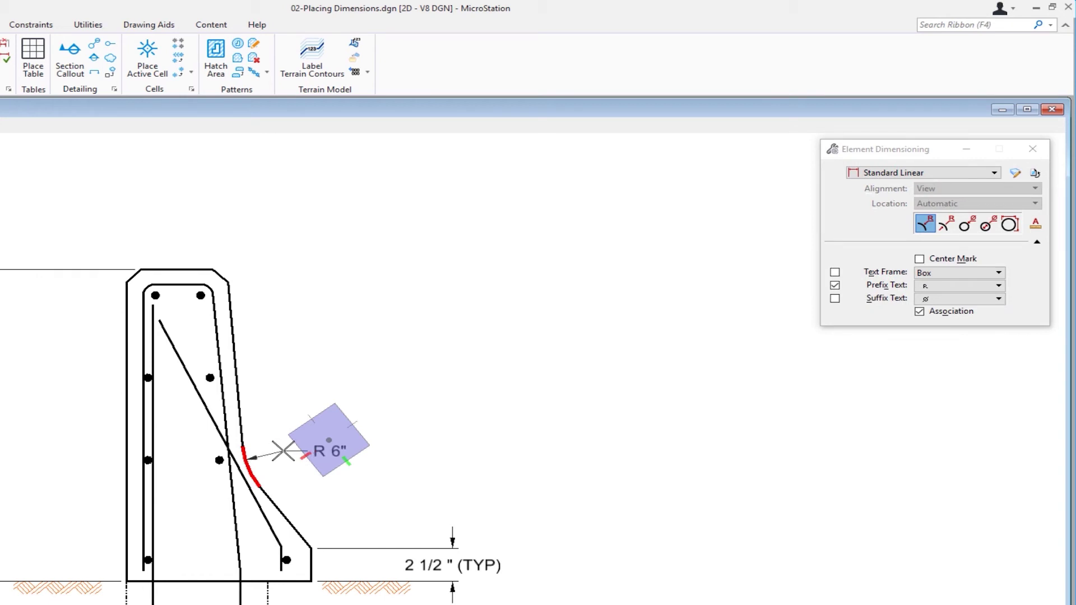
{"action": "left_click", "coordinate": [284, 450]}
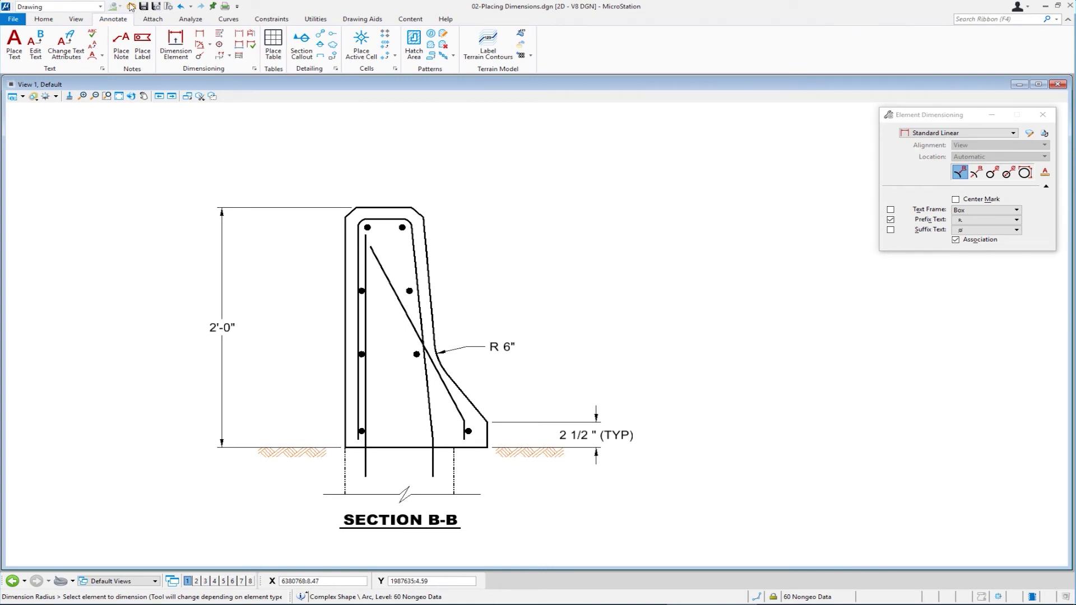
Step: Open the drawing 03-Placing and Editing Cells.dgn from the DGN Examples folder
{"action": "left_click", "coordinate": [131, 6]}
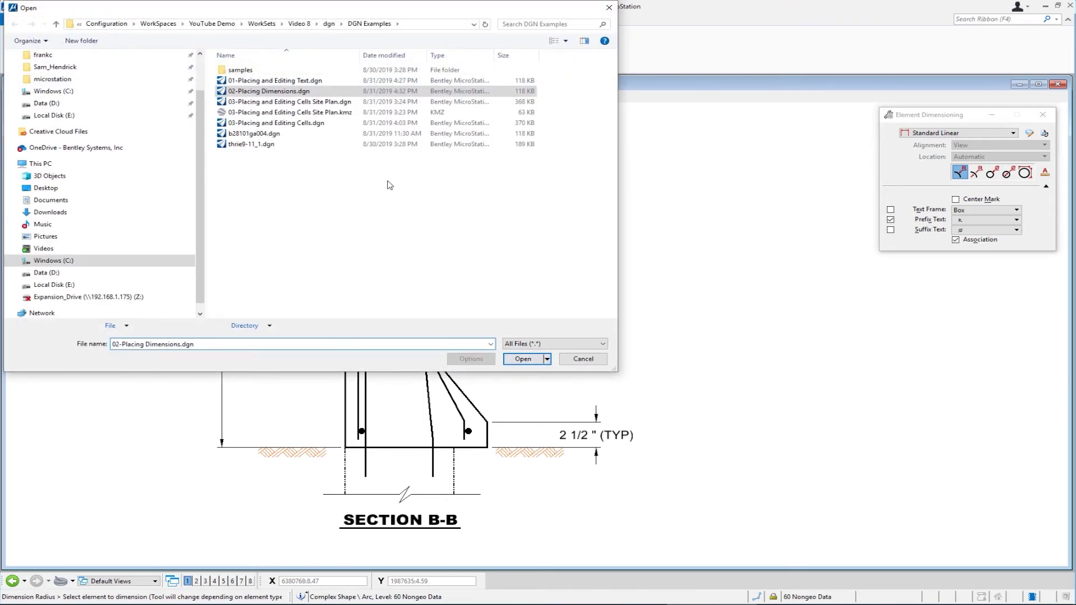
{"action": "double_click", "coordinate": [289, 102]}
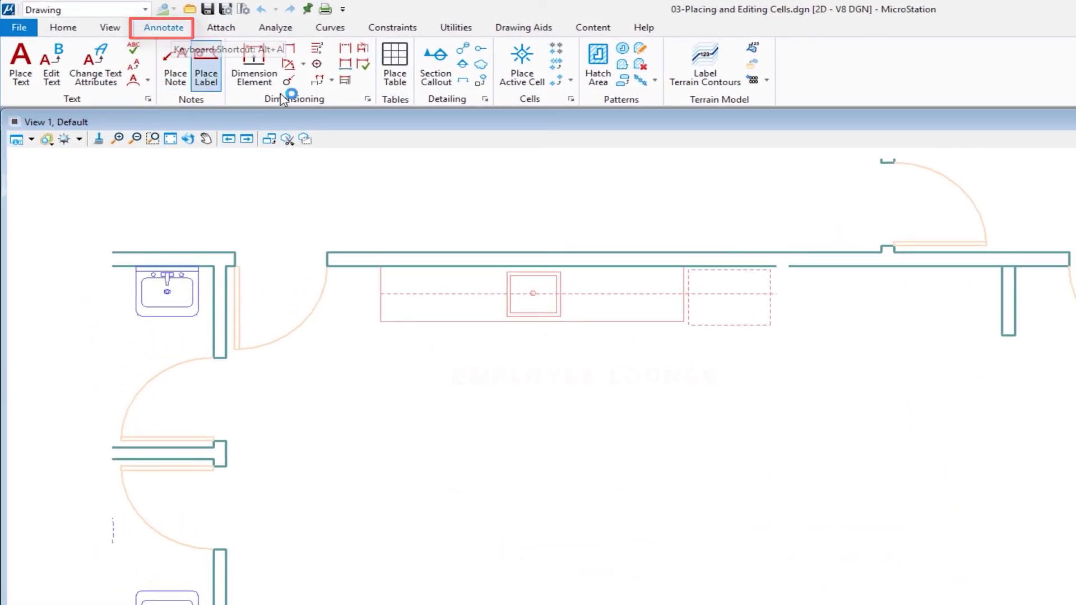
Step: Start Place Active Cell and open the furnitur2.cel cell library for browsing
{"action": "left_click", "coordinate": [522, 62]}
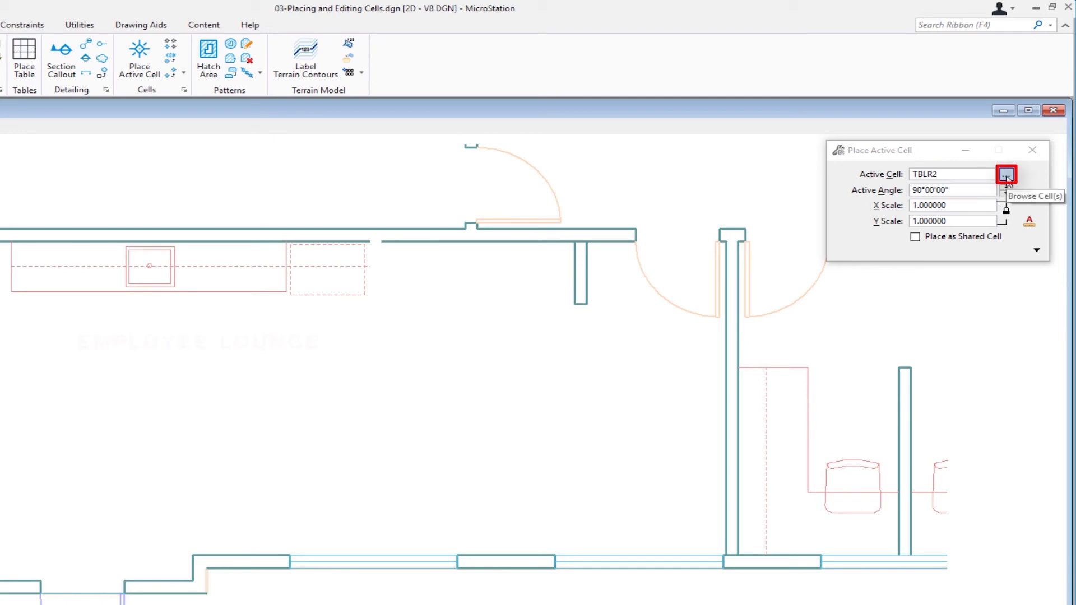
{"action": "left_click", "coordinate": [1007, 176]}
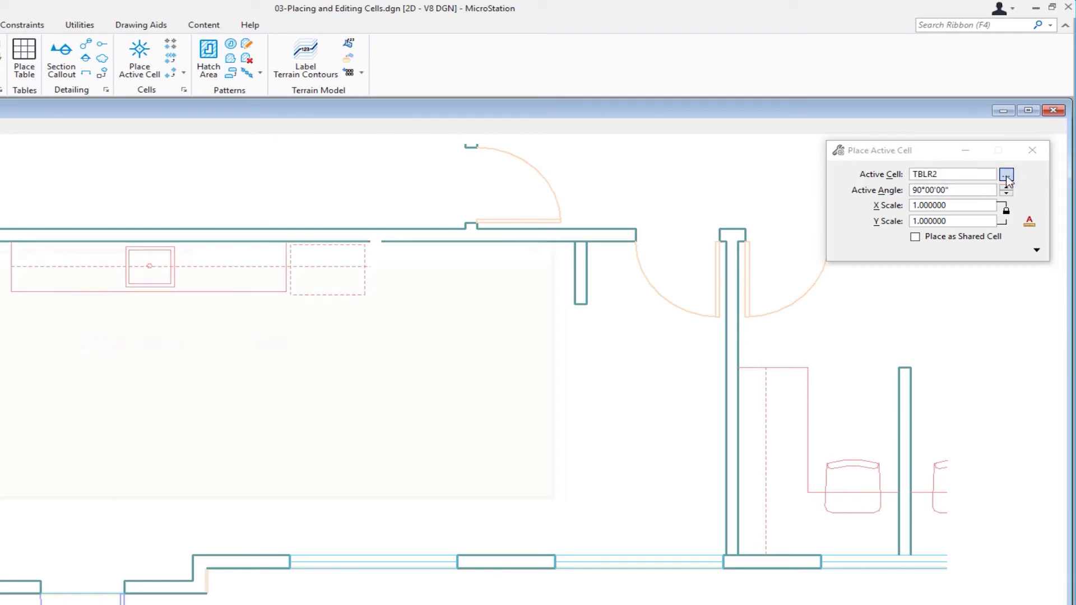
{"action": "left_click_drag", "start_coordinate": [409, 255], "coordinate": [563, 175]}
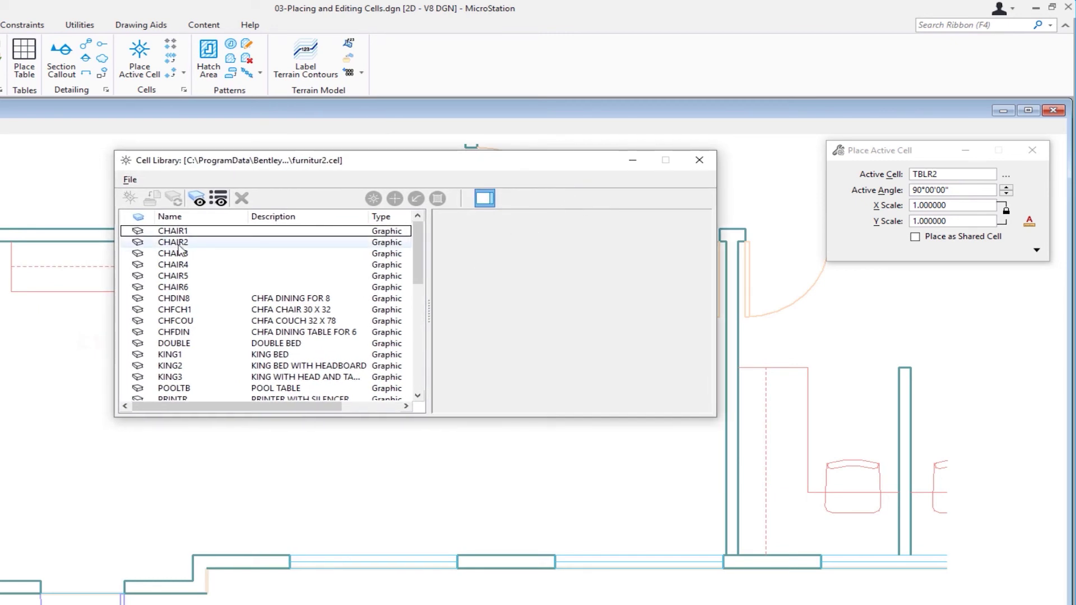
Step: Preview the cells CHAIR5, CHAIR6, CHFCH1, DOUBLE and KING1 in the furnitur2.cel library, and close the library
{"action": "left_click", "coordinate": [174, 276]}
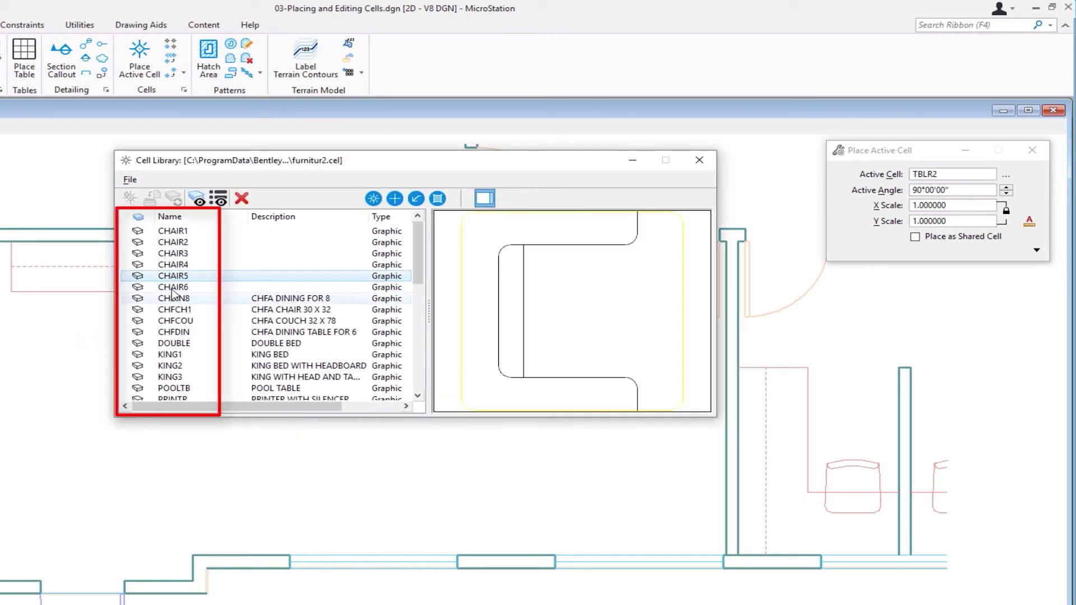
{"action": "left_click", "coordinate": [172, 288]}
{"action": "left_click", "coordinate": [173, 309]}
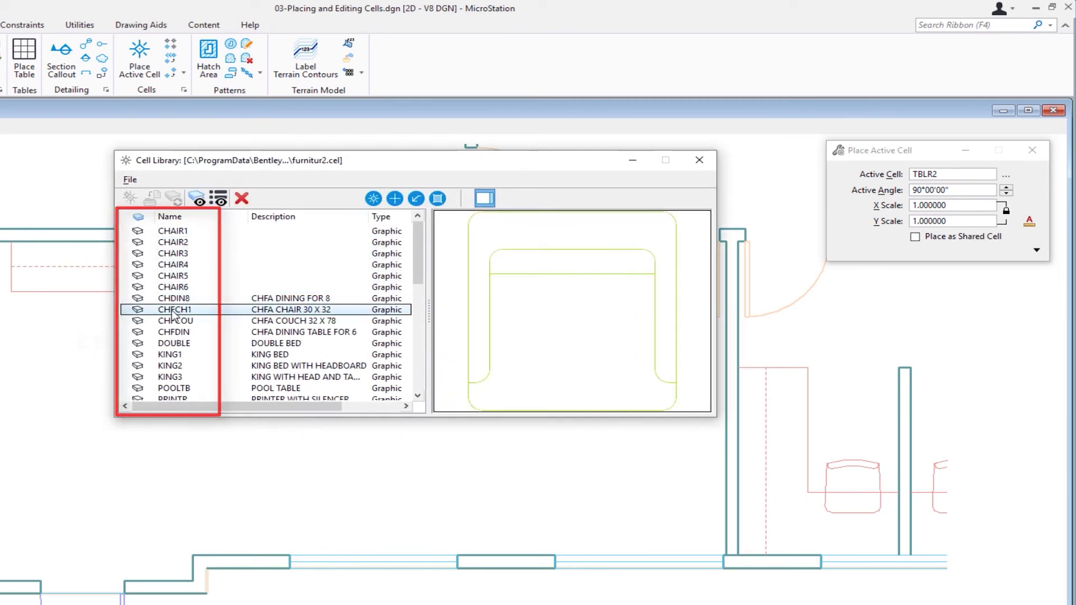
{"action": "left_click", "coordinate": [174, 344]}
{"action": "left_click", "coordinate": [173, 355]}
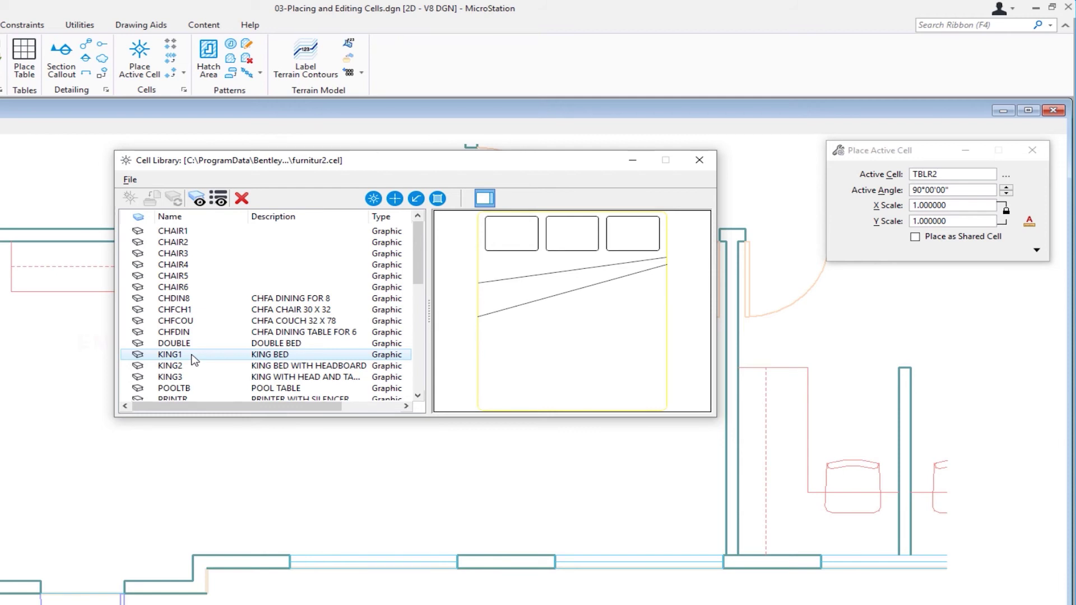
{"action": "left_click", "coordinate": [701, 161]}
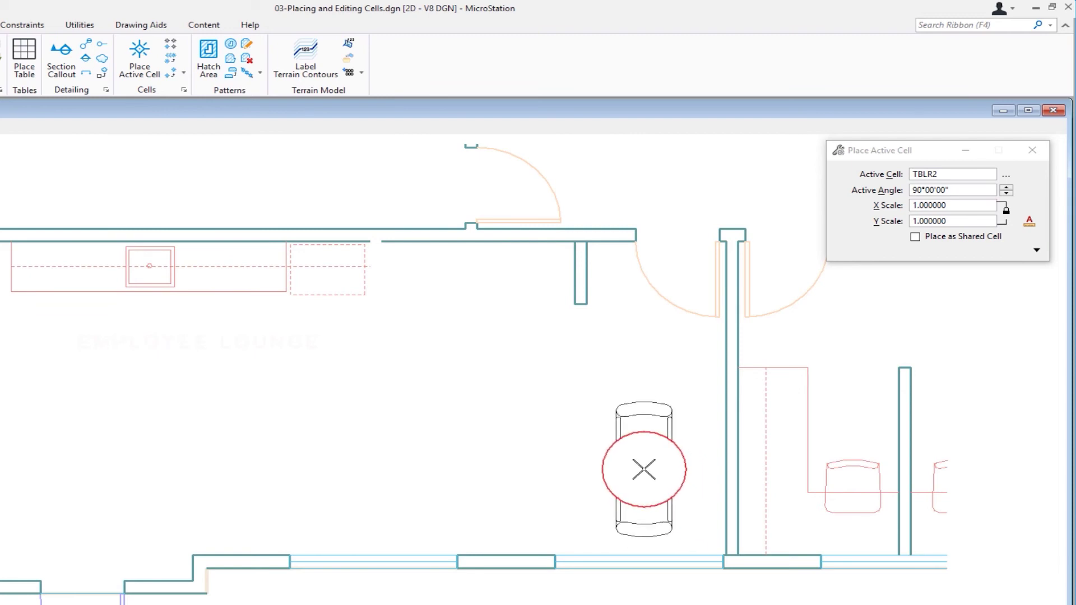
Step: Place three TBLR2 table cells at a 90° angle in a horizontal row along the lounge's lower wall, and end placement
{"action": "left_click", "coordinate": [645, 469]}
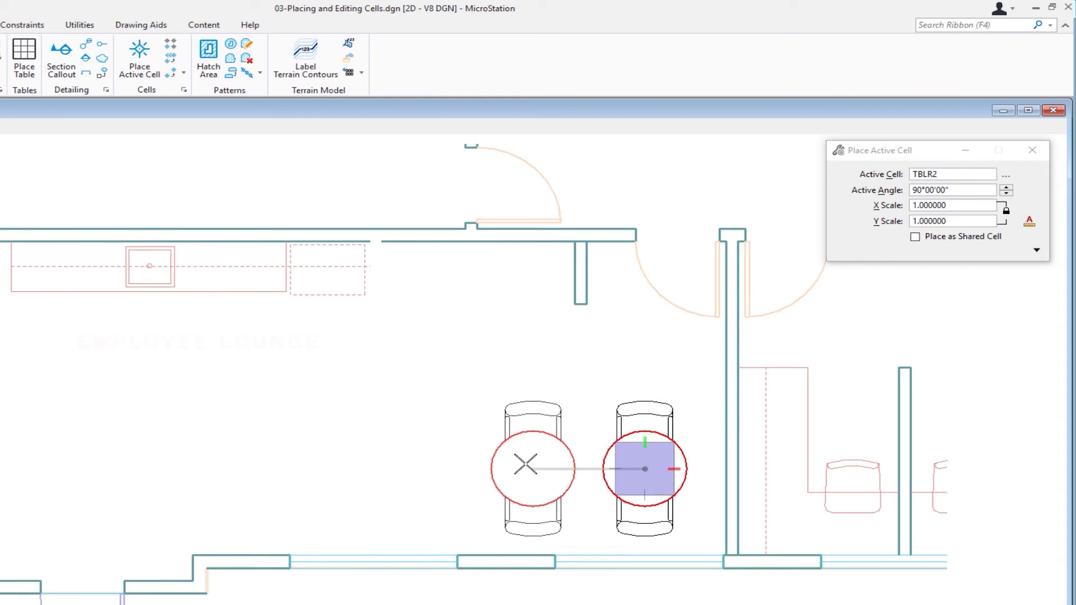
{"action": "left_click", "coordinate": [531, 468]}
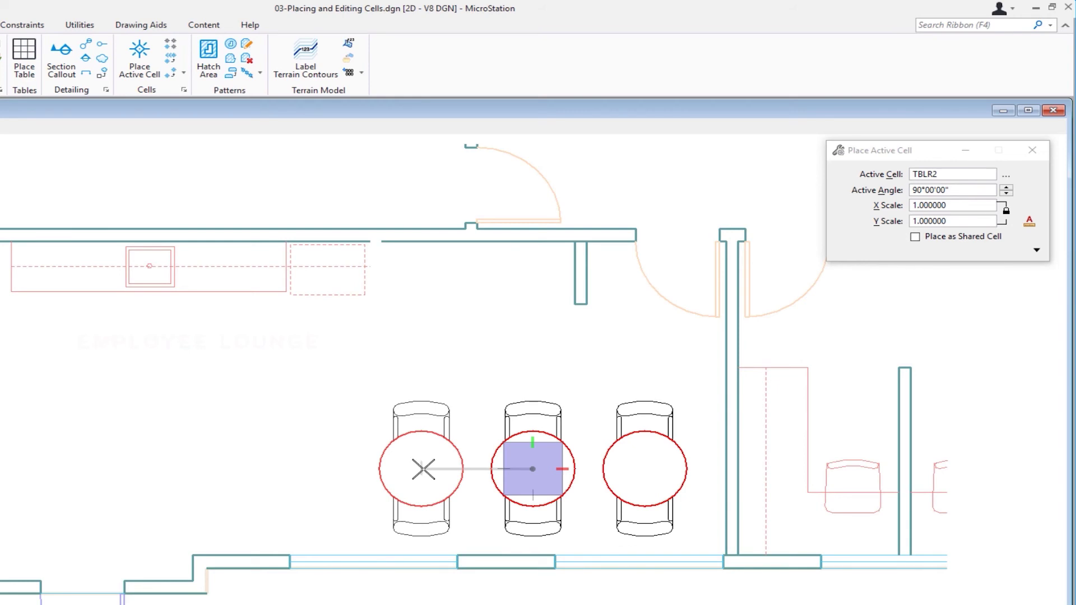
{"action": "left_click", "coordinate": [423, 470]}
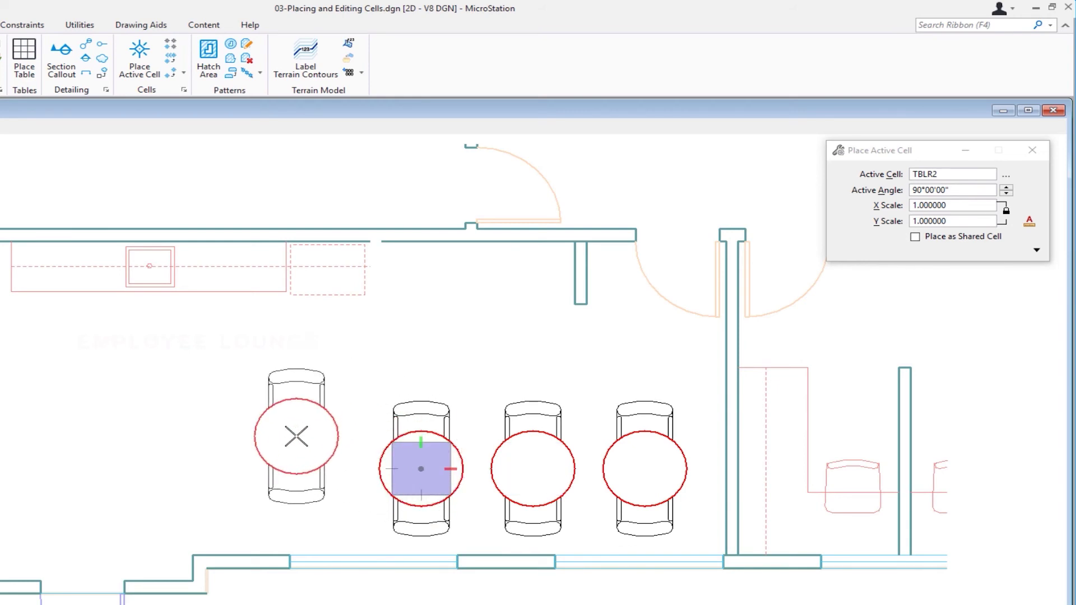
{"action": "key", "text": "Escape"}
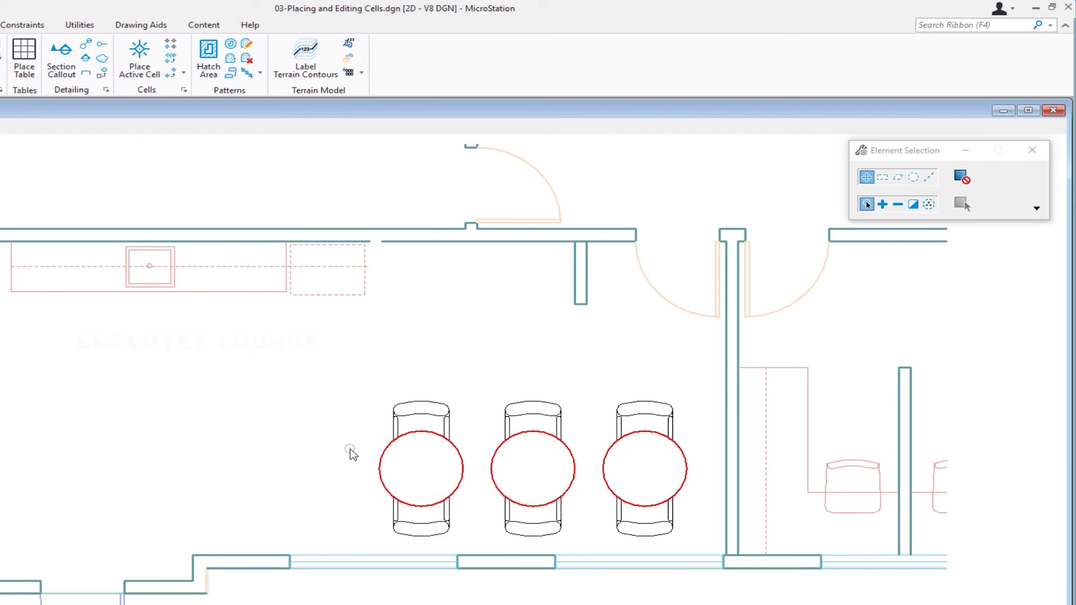
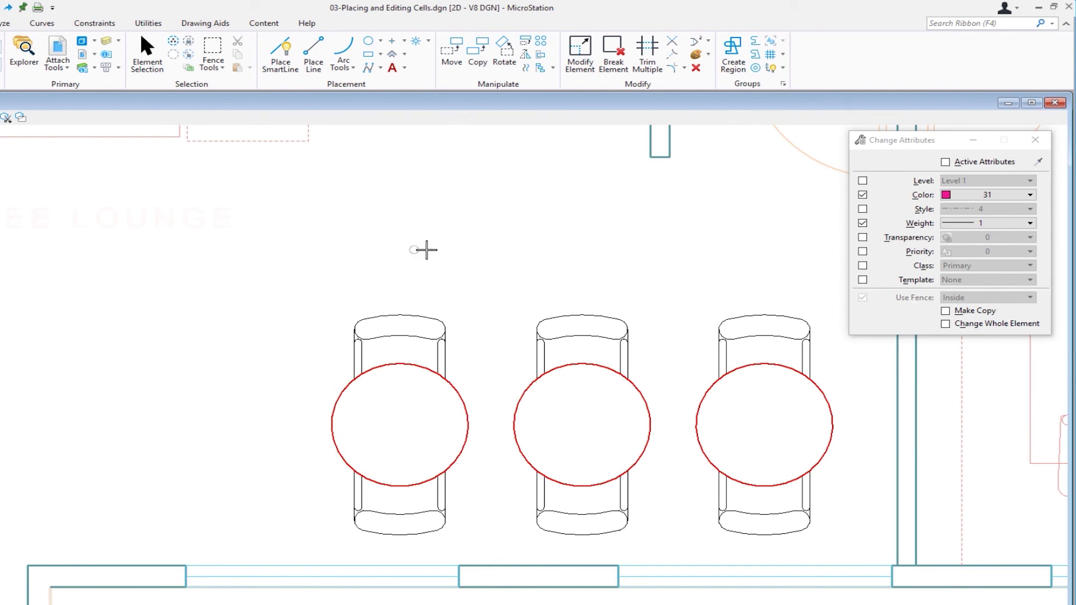
Step: Drop the leftmost table-and-chairs cell into its component elements using Drop Element with Complex and Line Strings/Shapes enabled
{"action": "left_click", "coordinate": [773, 68]}
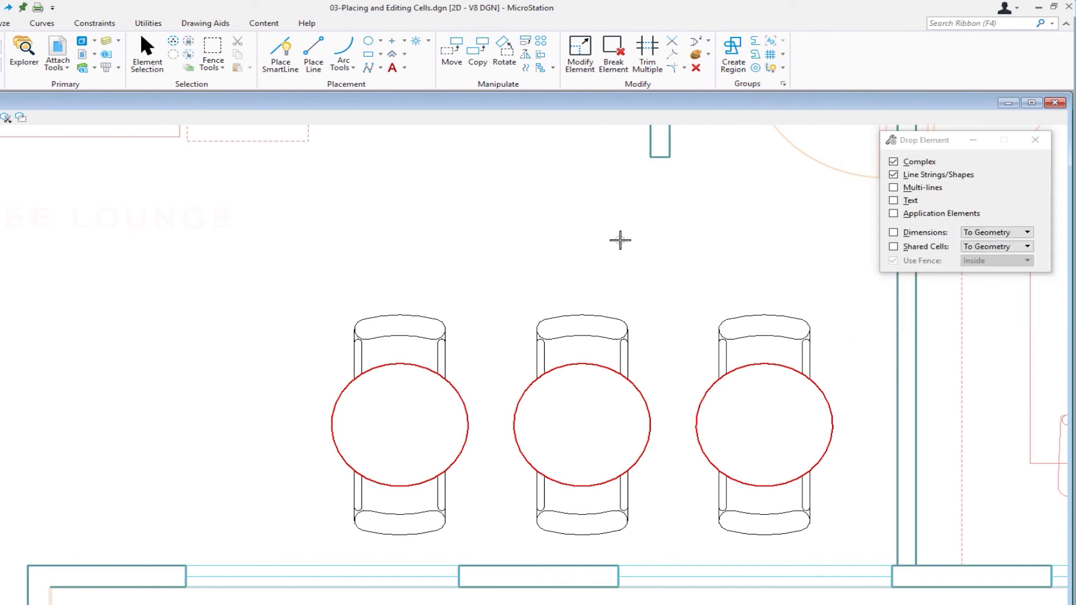
{"action": "left_click", "coordinate": [430, 339]}
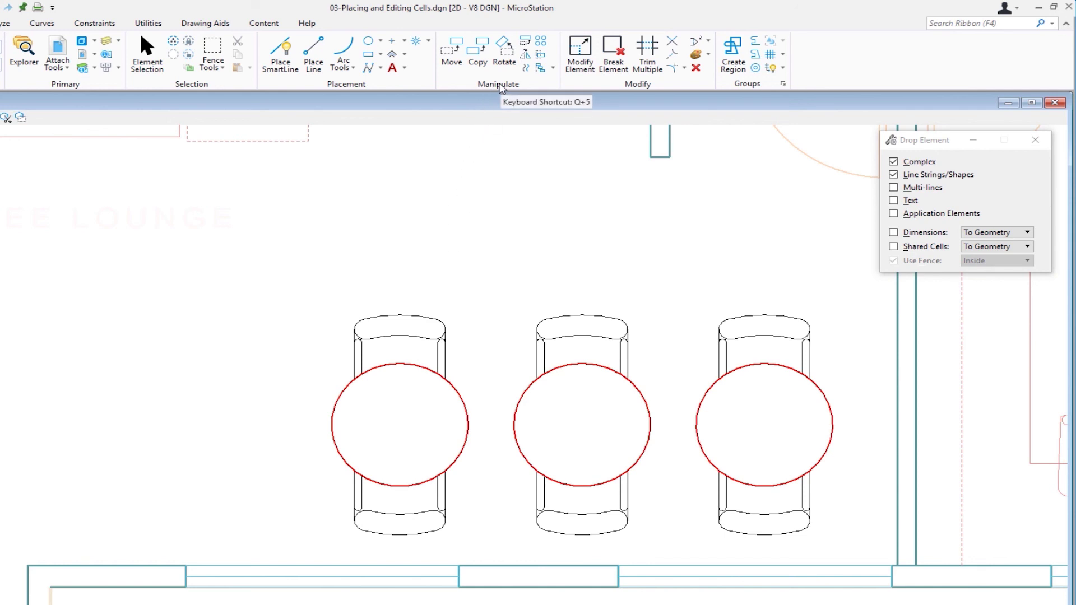
Step: Rotate one copy of the leftmost table's upper chair by an active angle of 90° about the table's center
{"action": "left_click", "coordinate": [504, 56]}
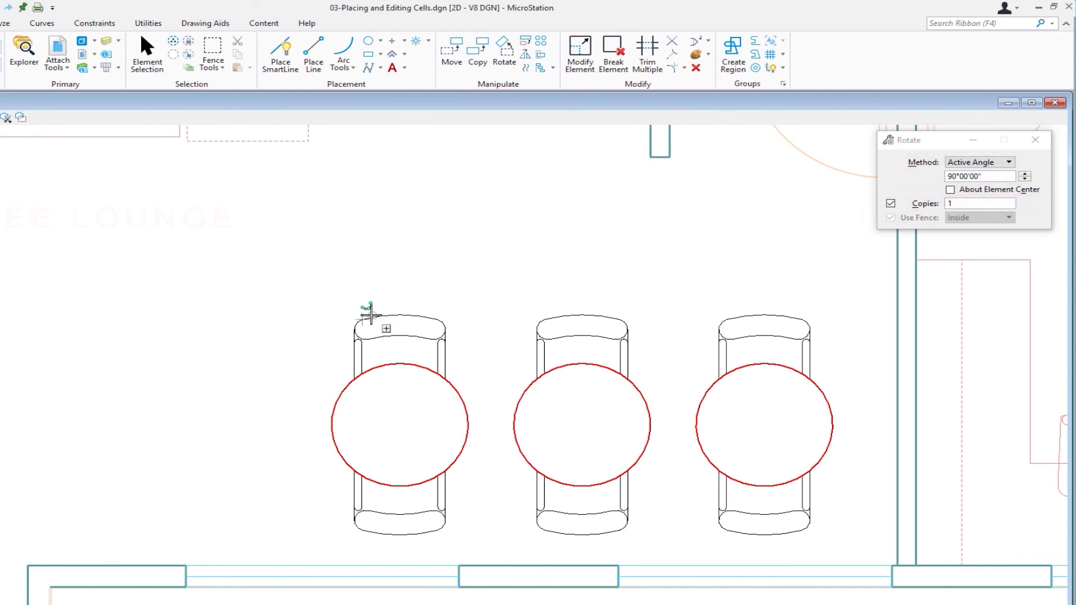
{"action": "left_click_drag", "start_coordinate": [330, 302], "coordinate": [479, 402]}
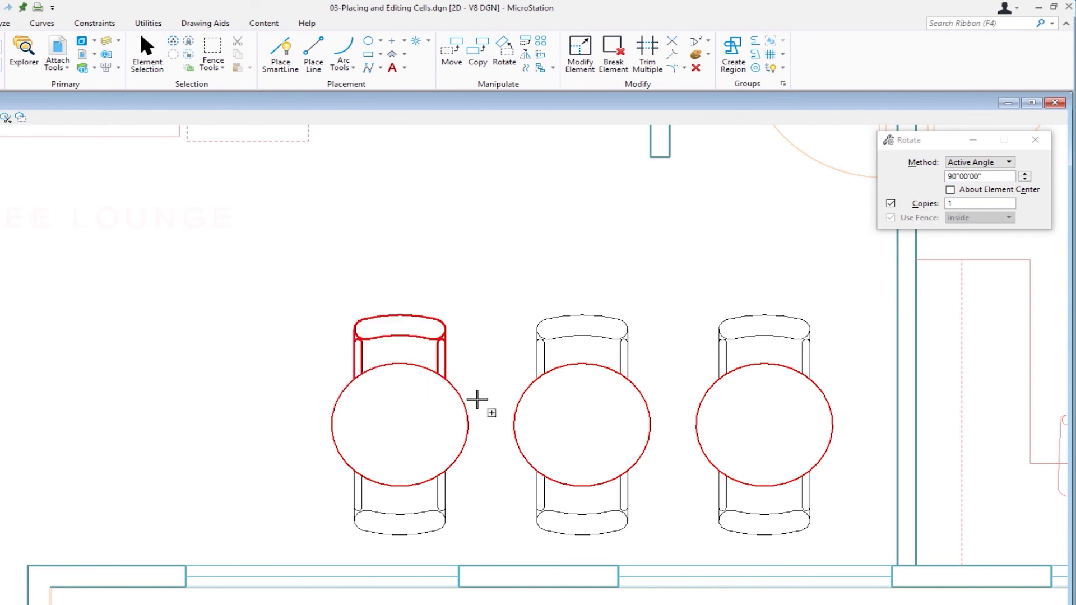
{"action": "left_click", "coordinate": [400, 425]}
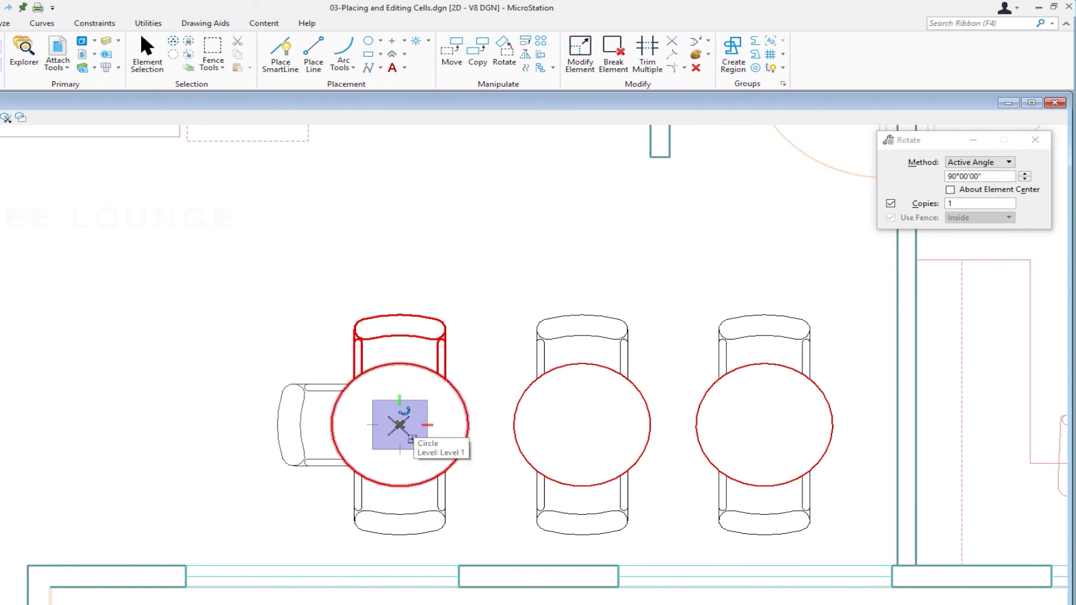
{"action": "left_click", "coordinate": [400, 425]}
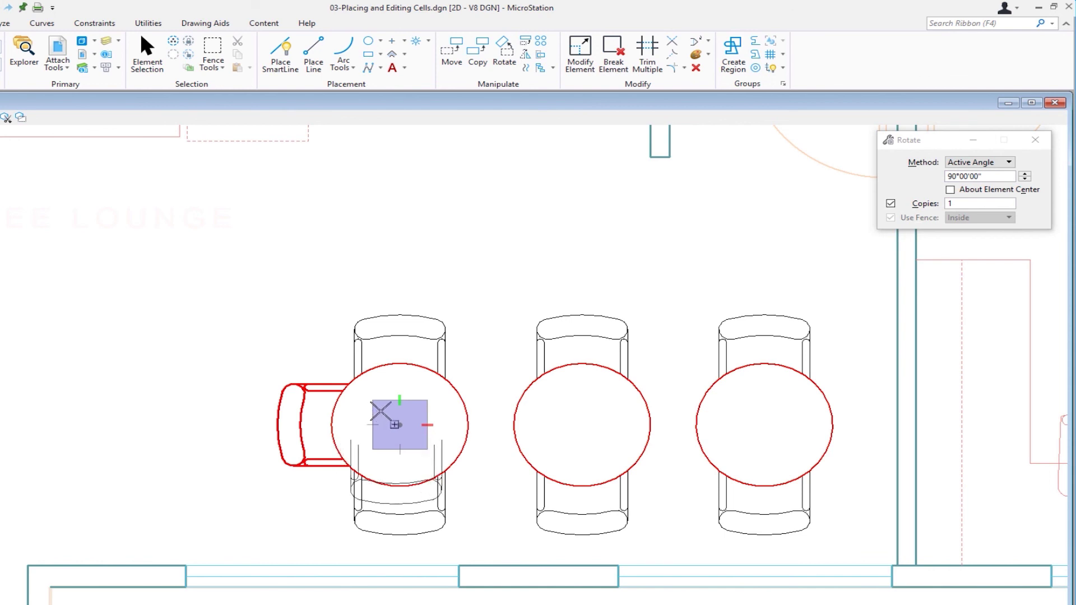
{"action": "right_click", "coordinate": [381, 412]}
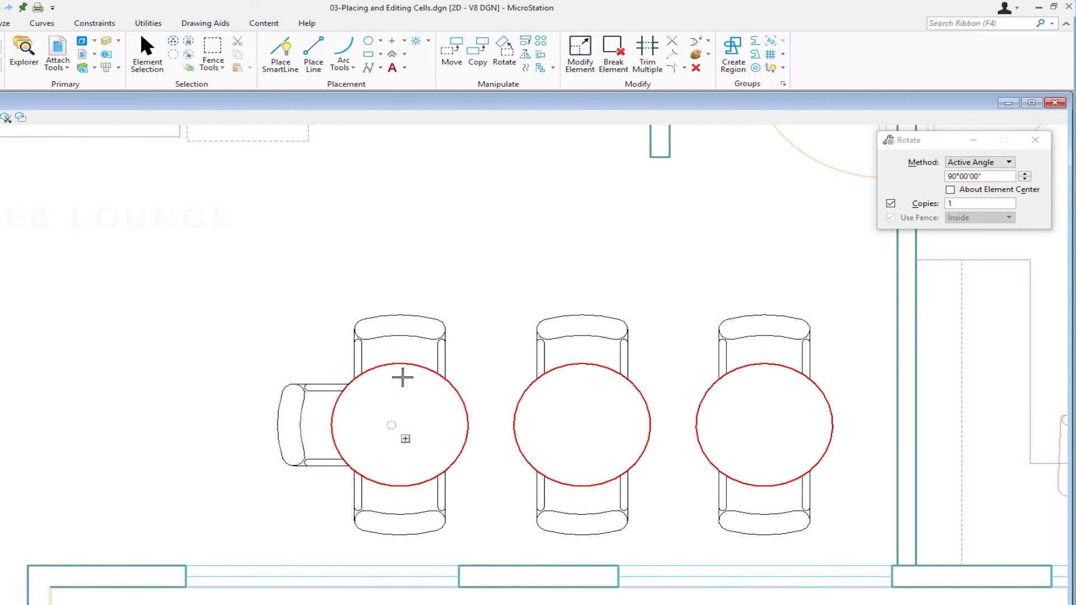